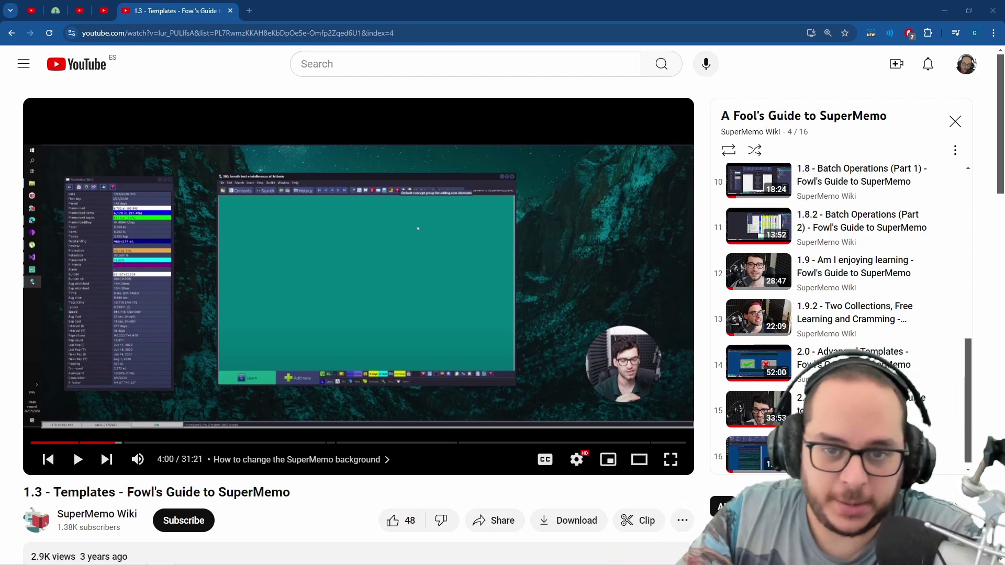
Browse supermemo.css, supermemo.original.css and supermemo.ini in SM184\bin, stepping up to SM184 and back
key("alt+Tab")
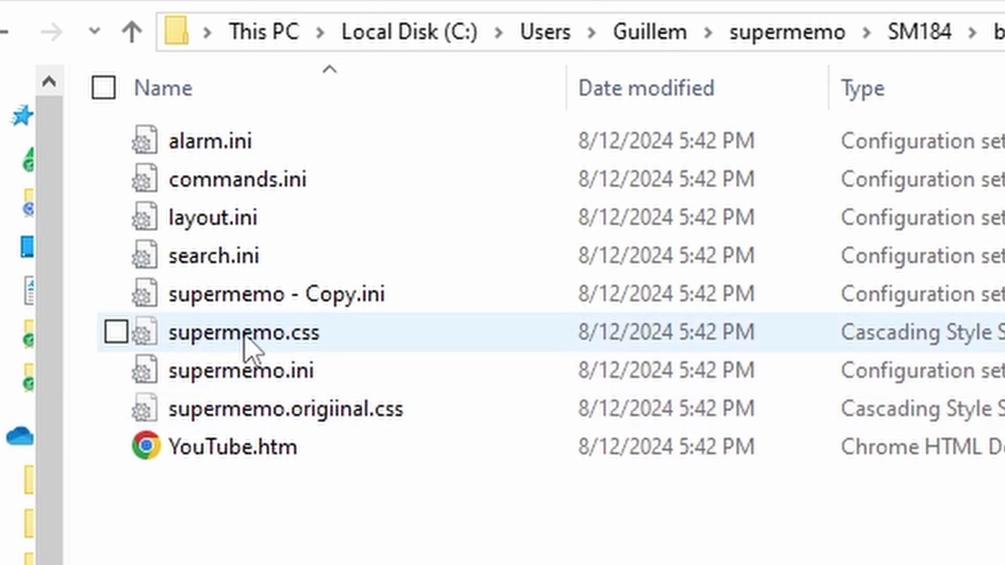
left_click(245, 340)
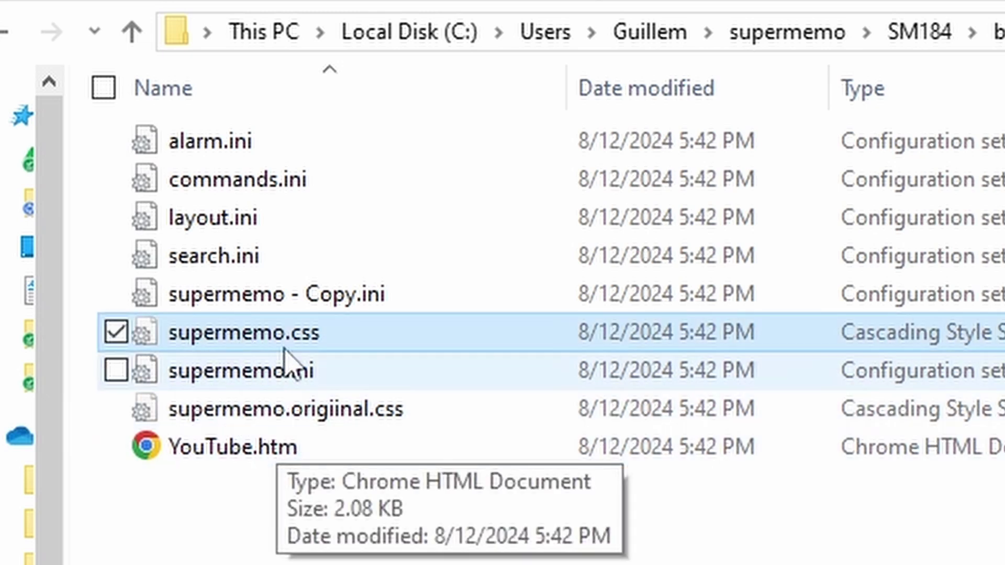
left_click(295, 301)
left_click(277, 411)
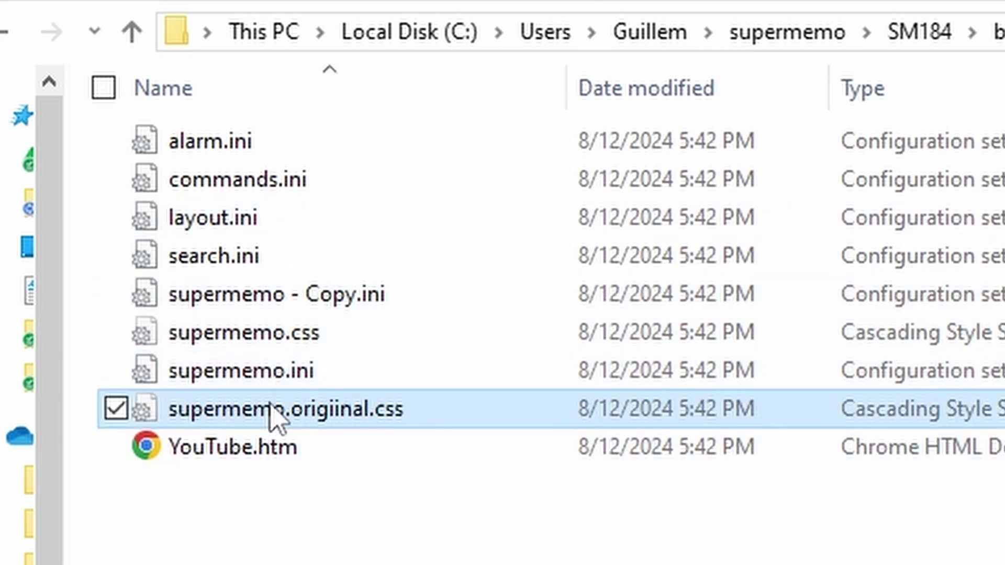
left_click(285, 371)
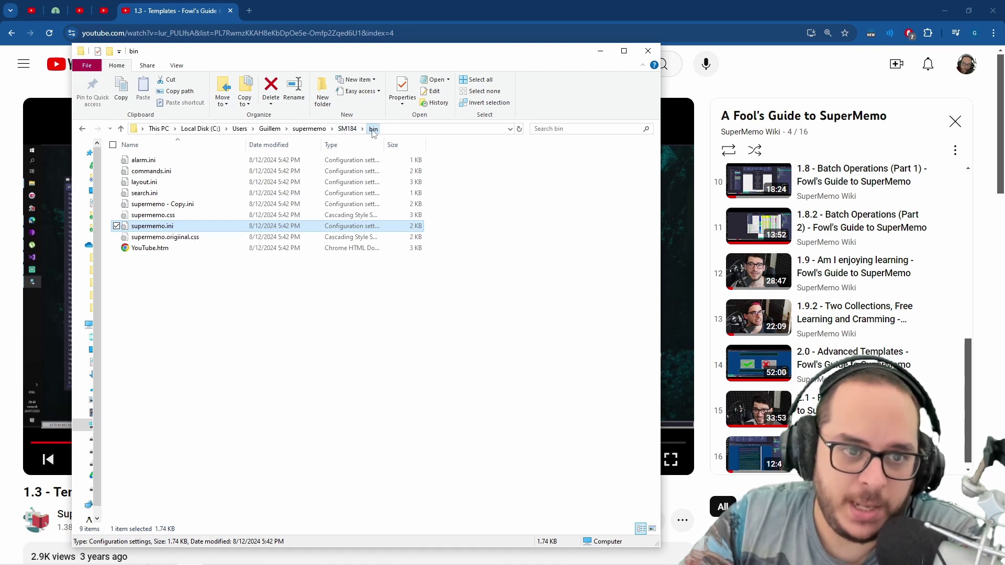
left_click(347, 128)
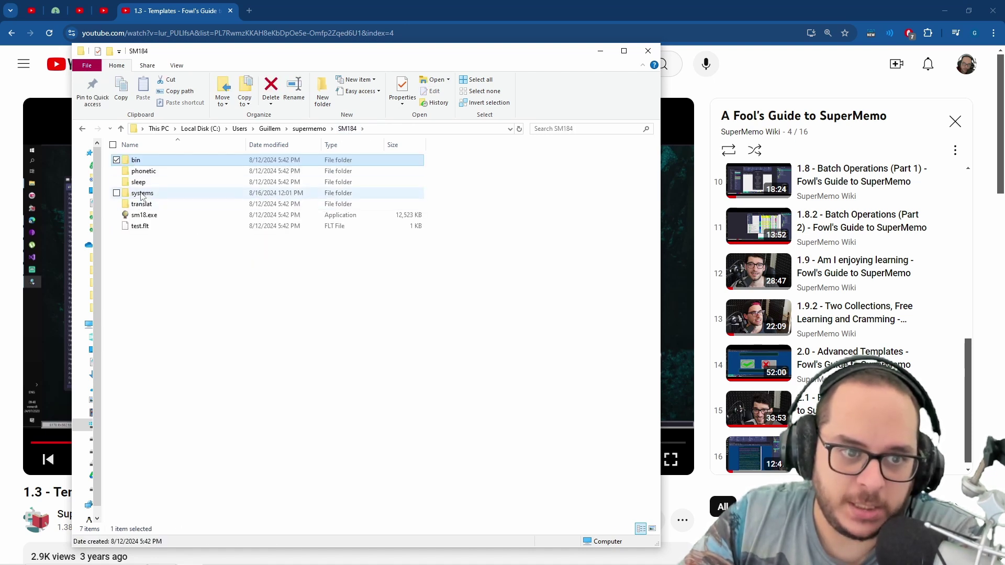
key("Return")
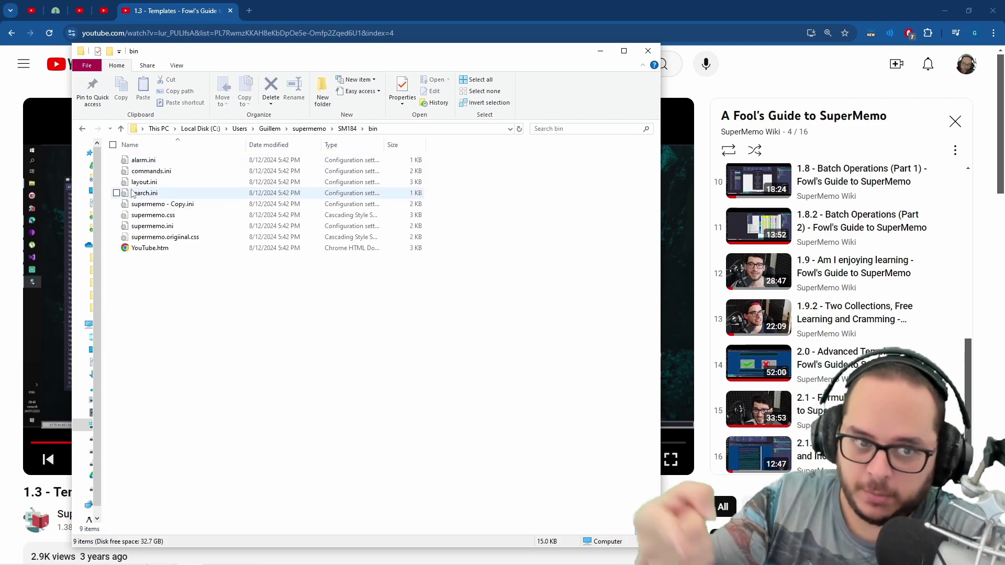
Open supermemo.css in Notepad, review its dark BODY background, font, Cloze and Clozed rules, then close it
right_click(159, 214)
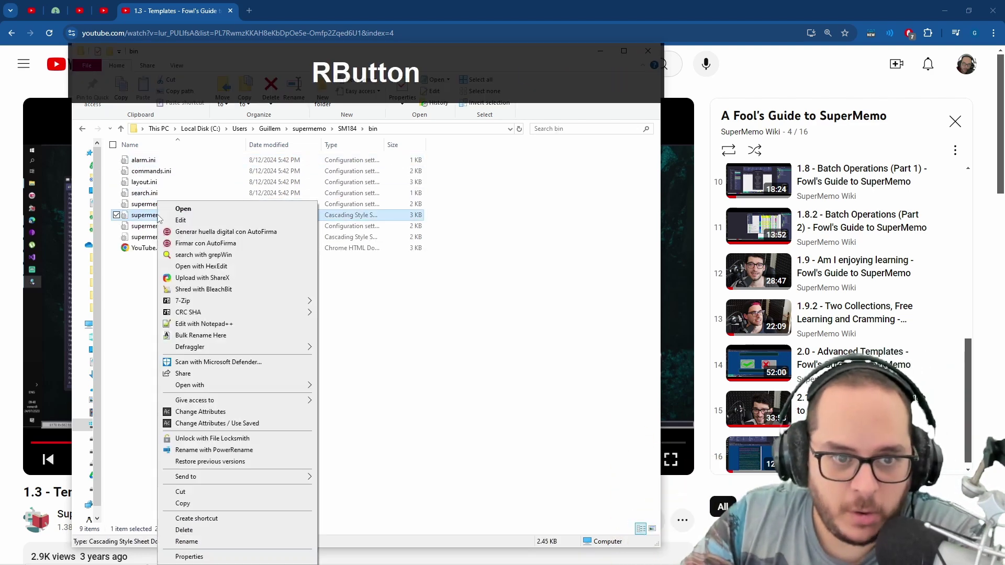
left_click(187, 220)
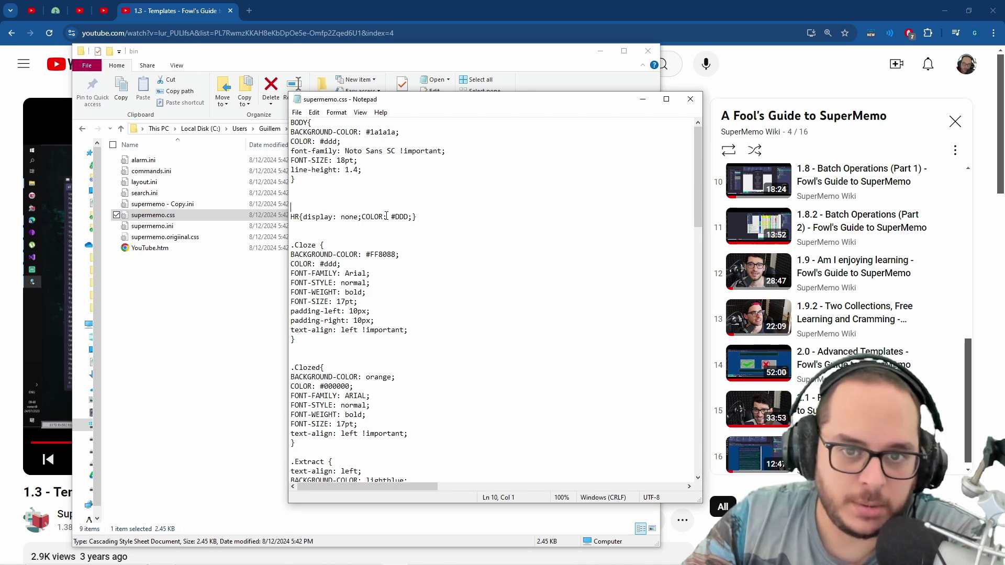
left_click_drag(292, 123, 356, 283)
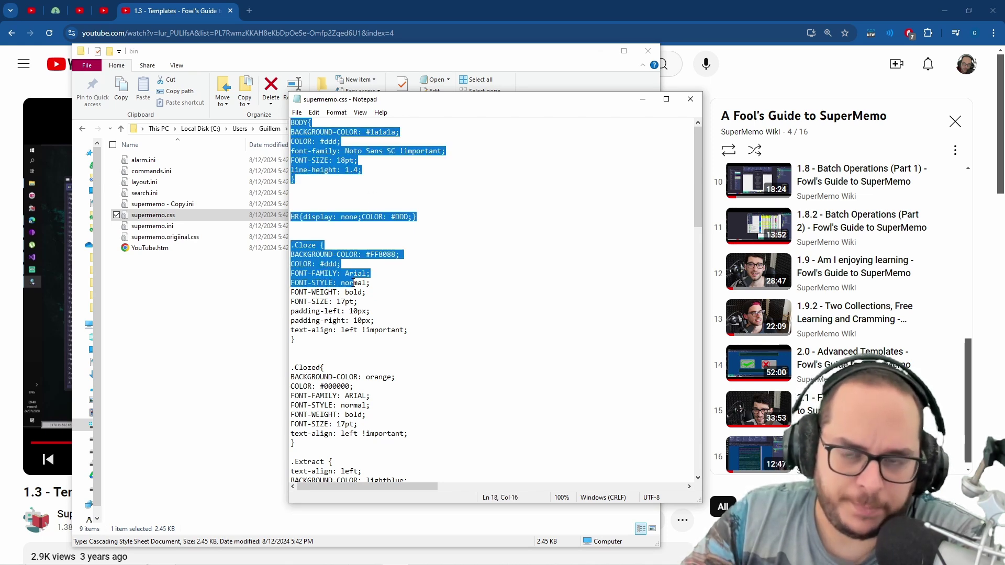
left_click(449, 281)
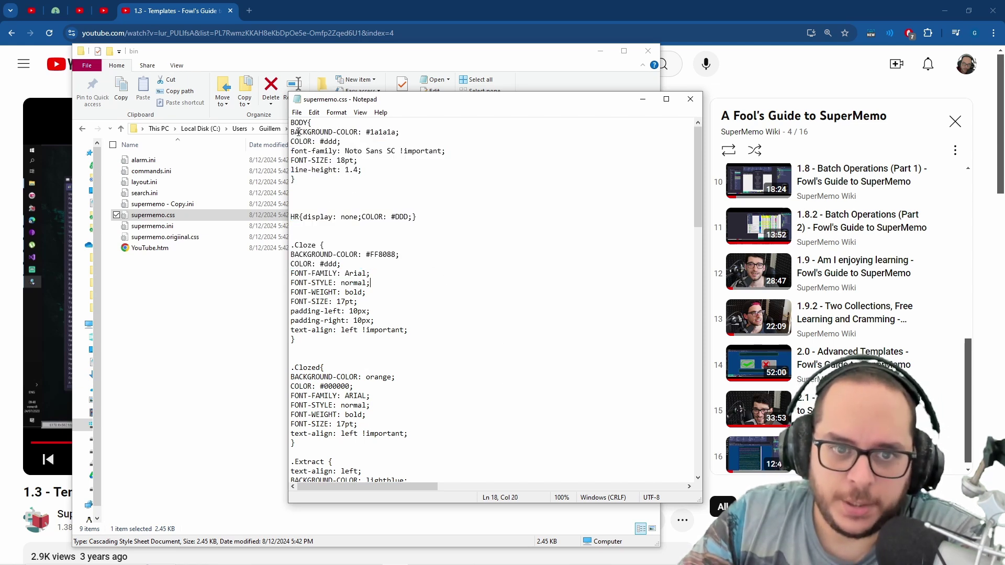
left_click_drag(298, 132, 359, 133)
left_click_drag(291, 144, 333, 170)
left_click(335, 188)
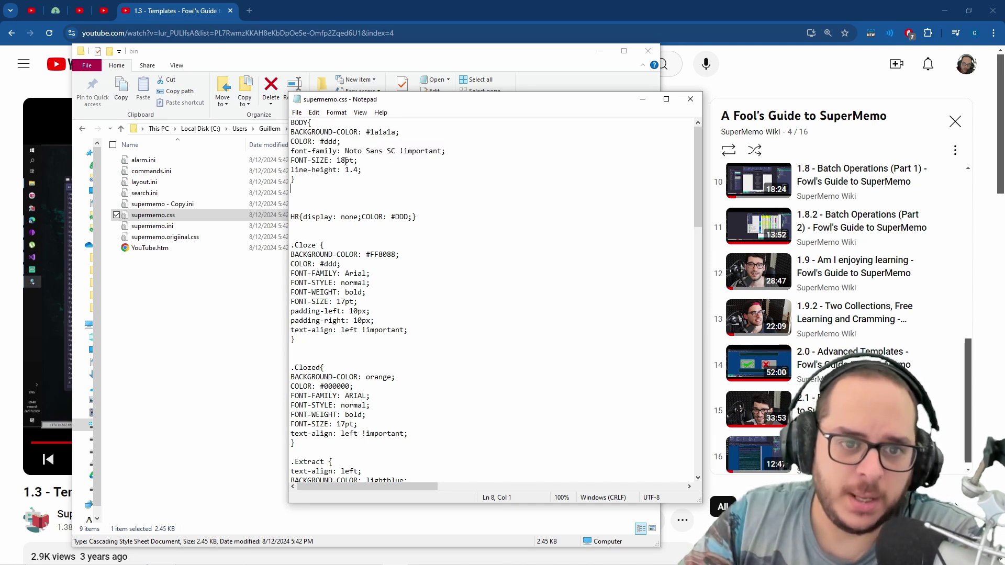
left_click_drag(333, 131, 389, 441)
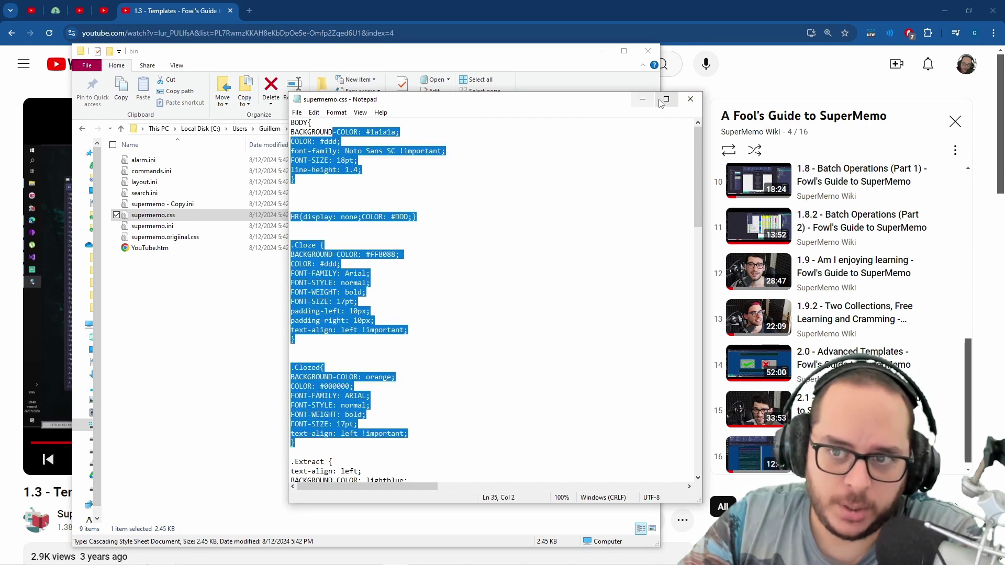
left_click(689, 100)
Hide File Explorer and resume the YouTube tutorial in full screen
left_click(600, 50)
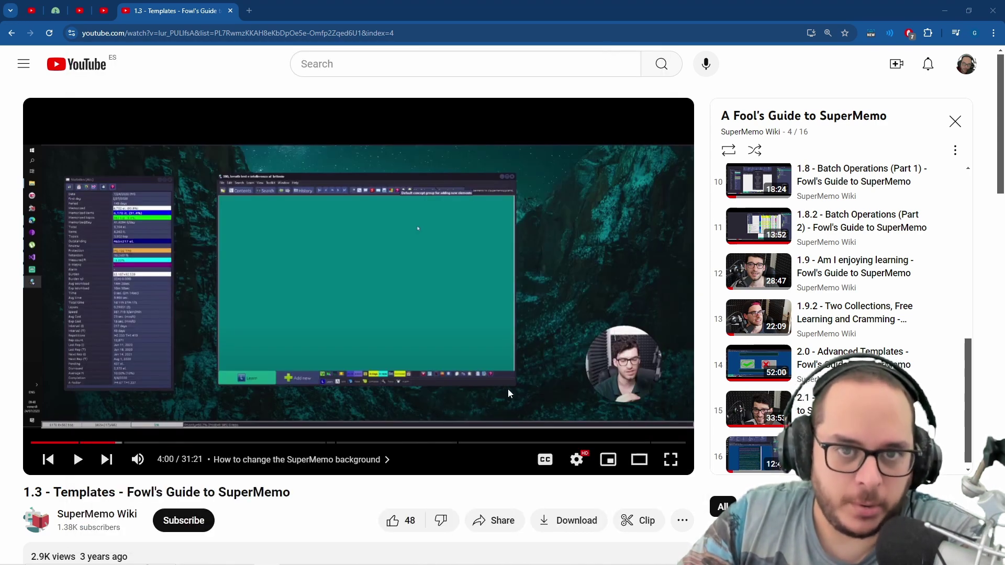
left_click(519, 246)
left_click(671, 459)
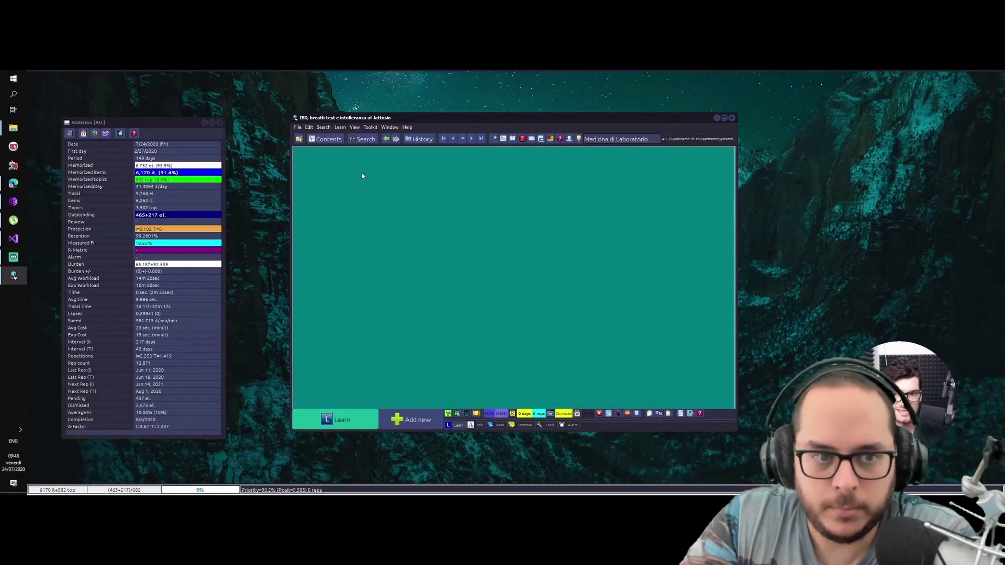
left_click(327, 139)
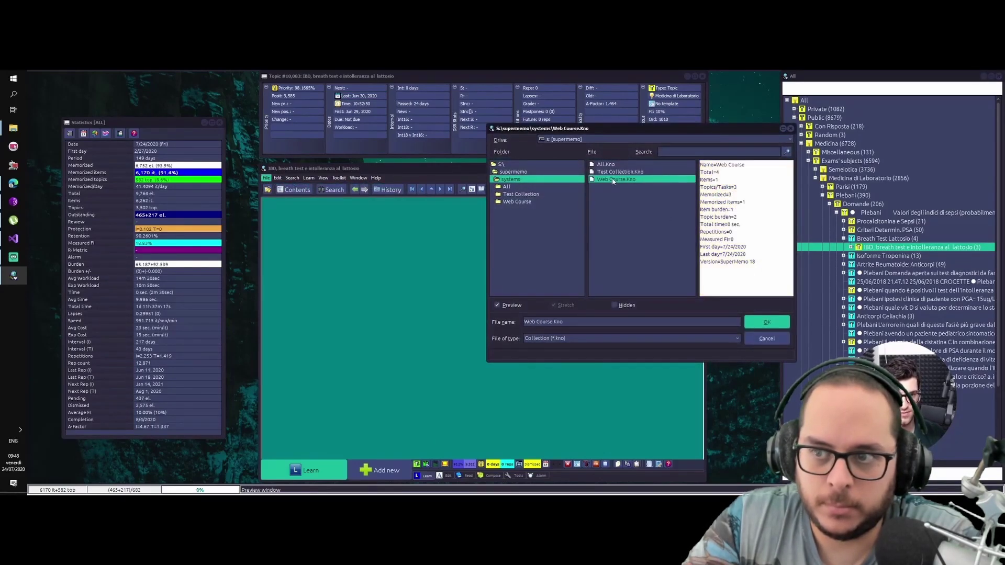
Rewind five seconds to replay the tutorial's new-collection dialog, then keep playing
key("space")
key("space")
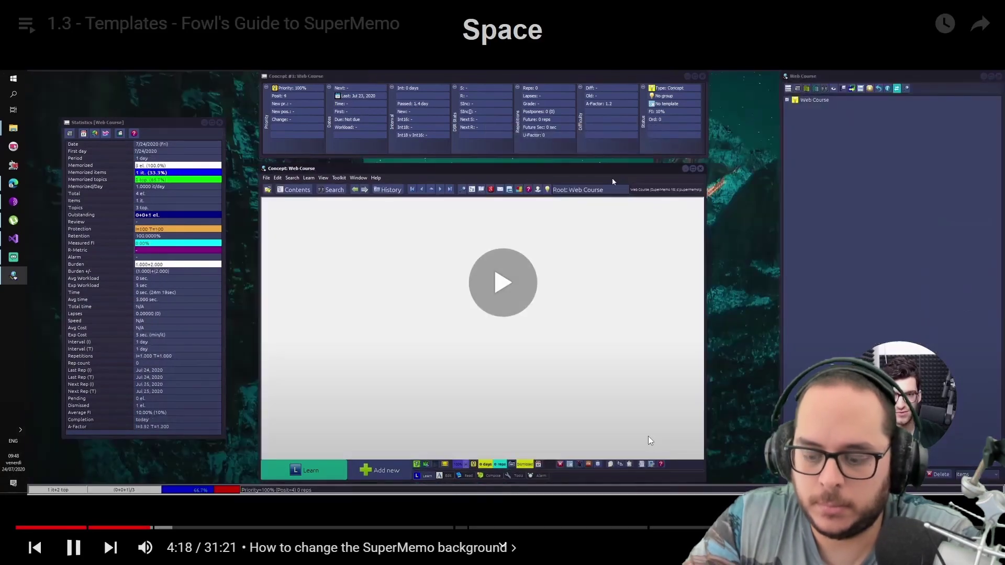
key("Left")
key("space")
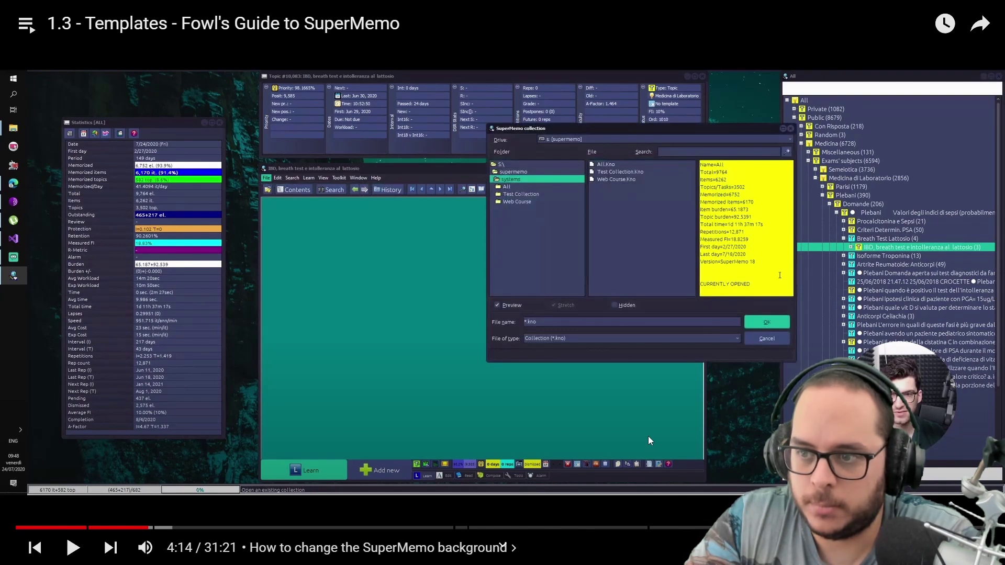
key("space")
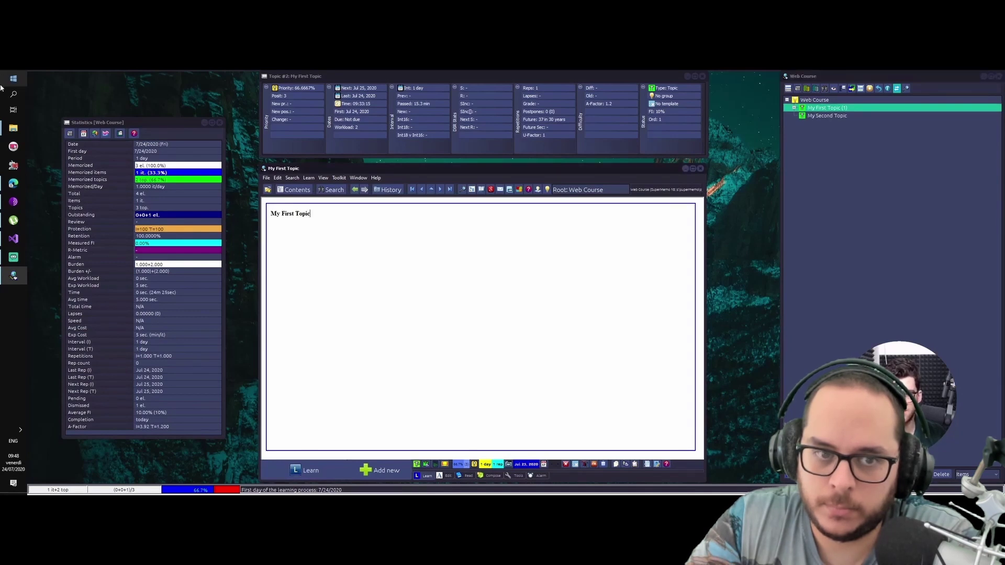
Play the tutorial to its Dark Style CSS example at 4:36, pause, and exit full screen
type("style")
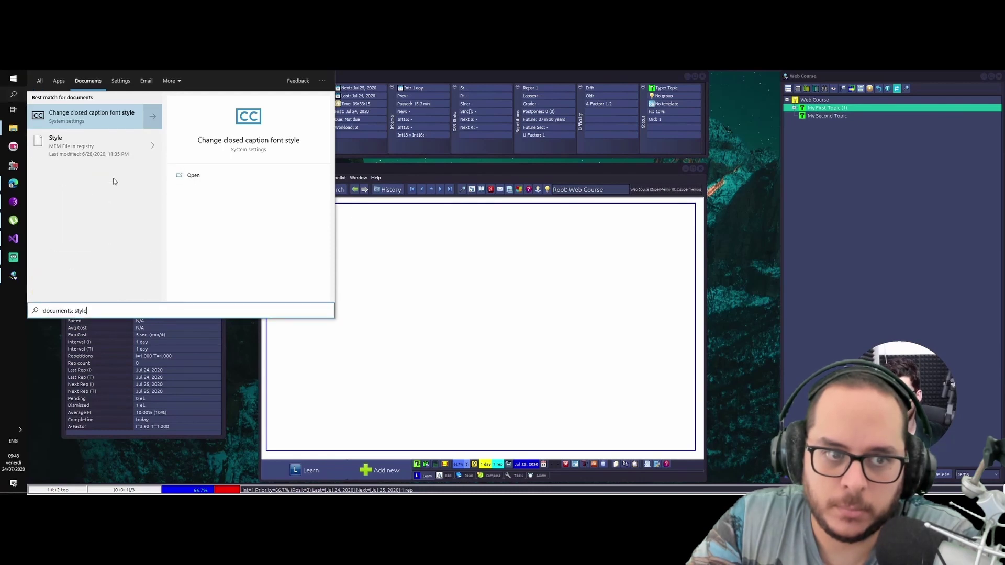
left_click(648, 436)
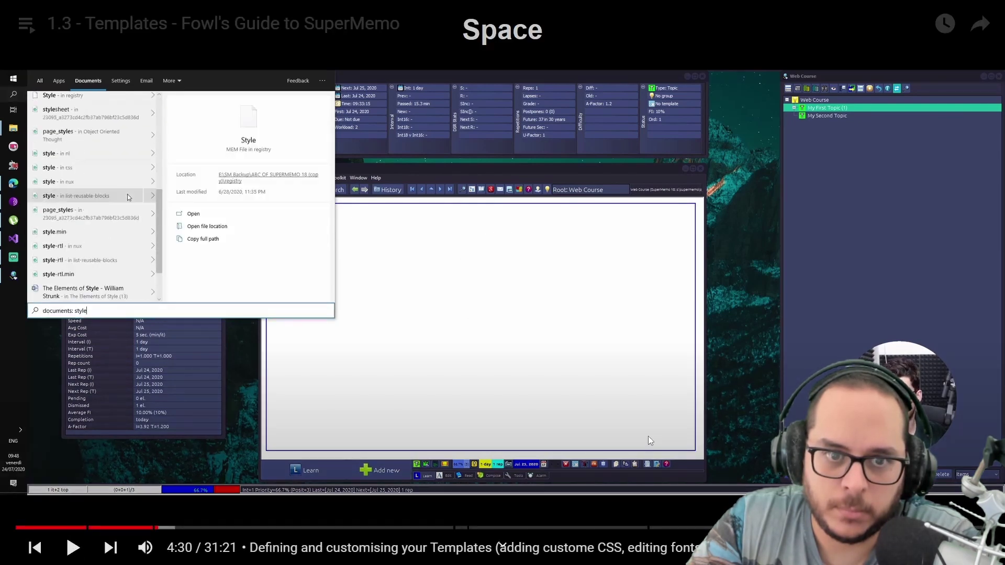
key("space")
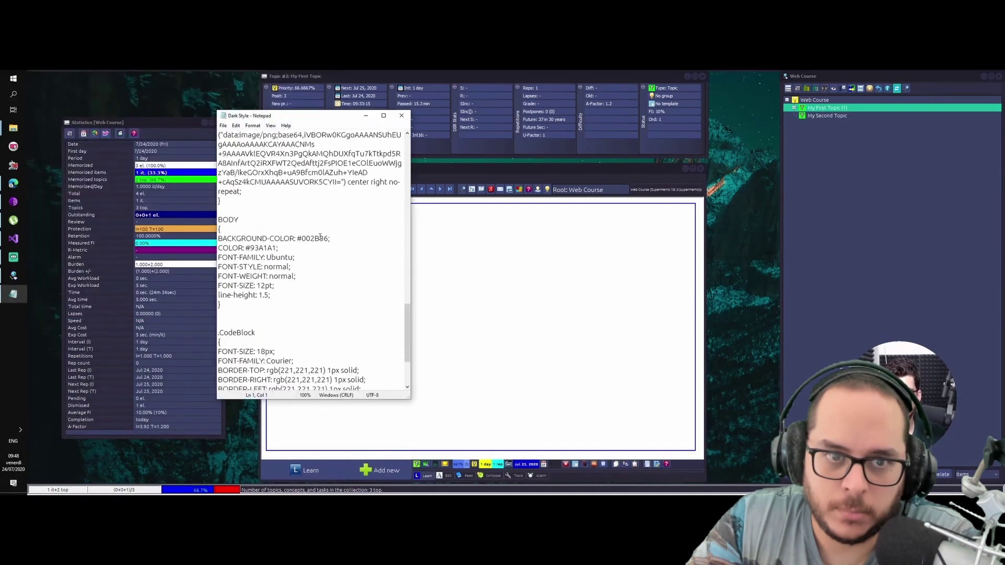
key("space")
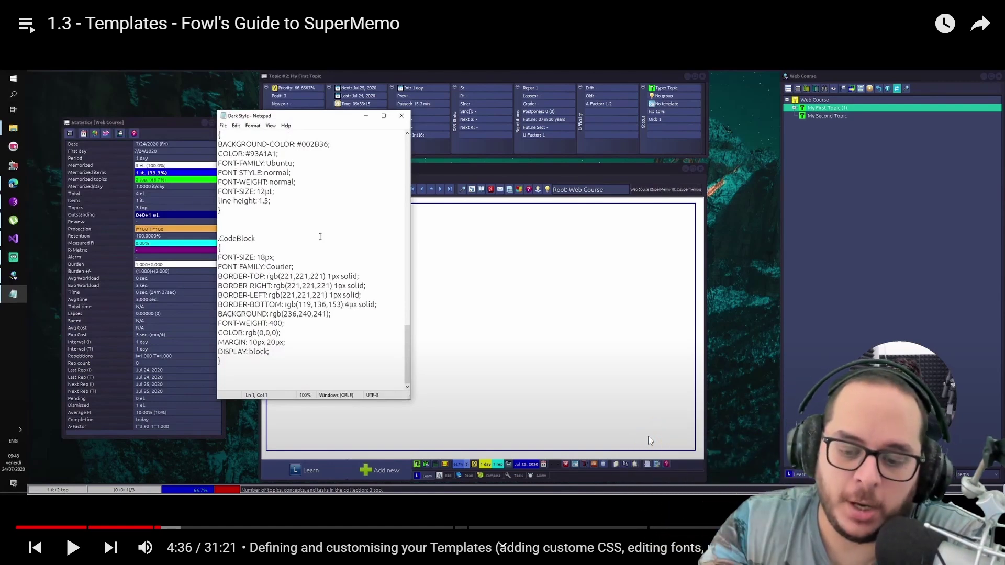
key("Escape")
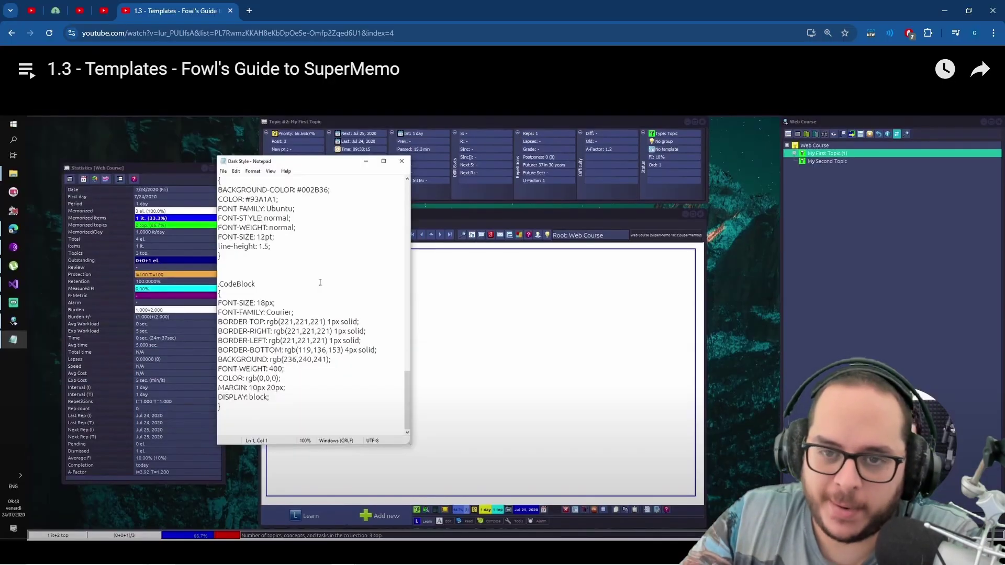
Open SuperMemo's Toolkit > Options > Fonts > Stylesheet settings, cancelling the Text style colour picker
mouse_move(249, 541)
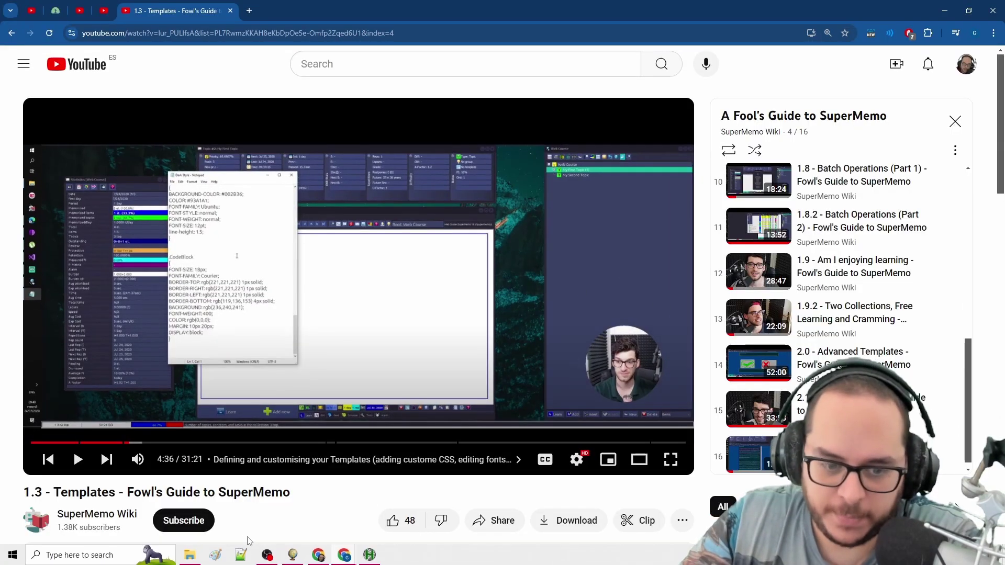
left_click(291, 556)
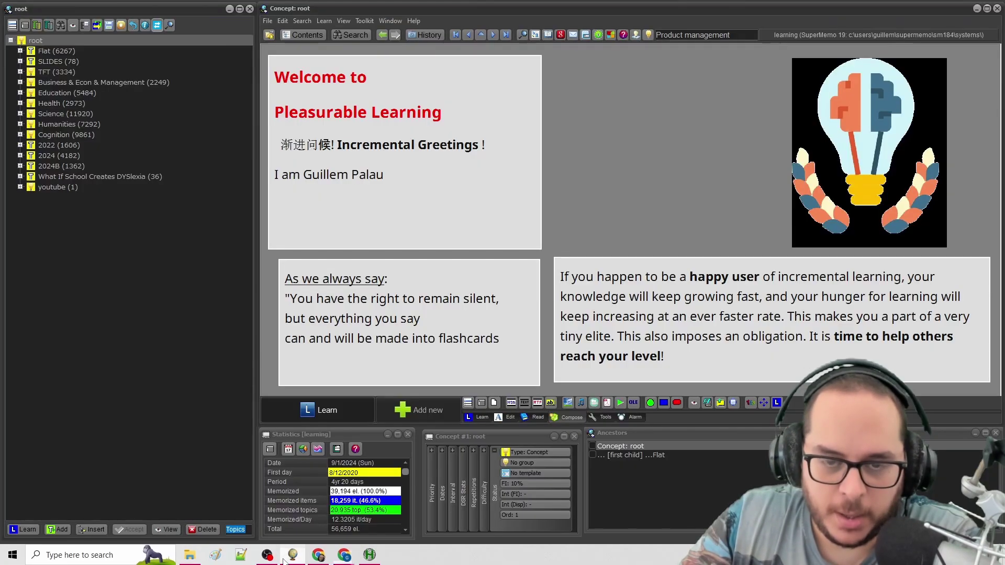
left_click(369, 21)
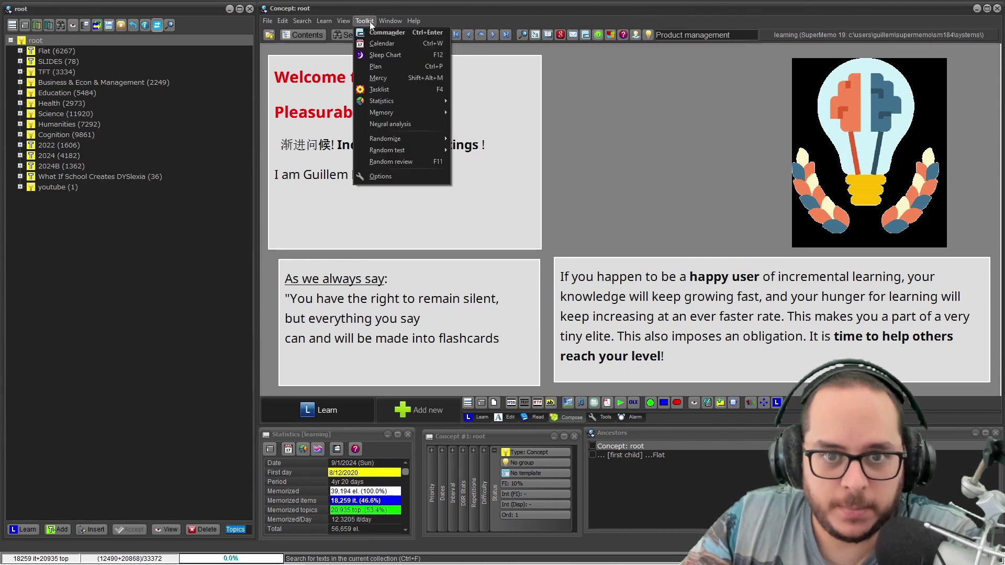
left_click(373, 176)
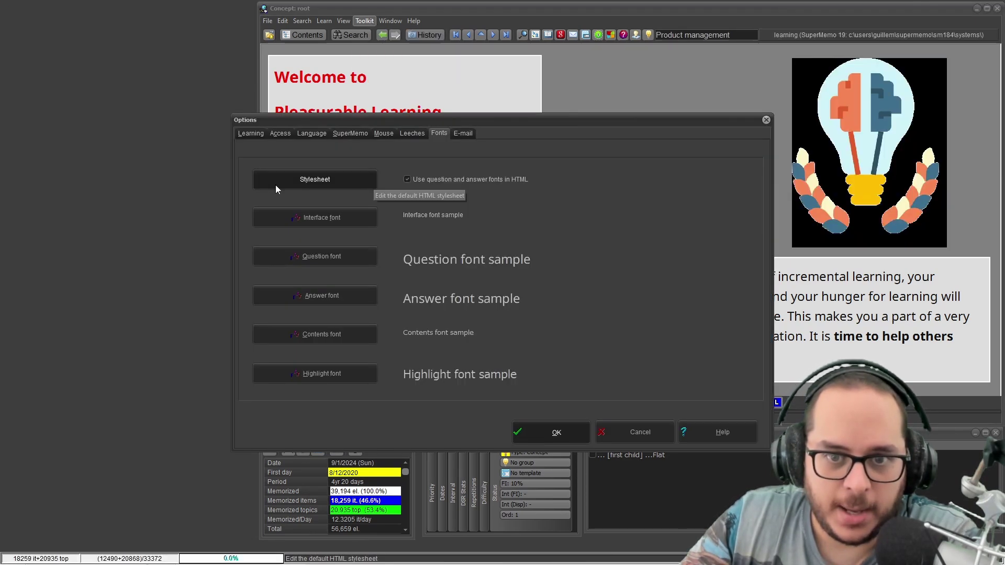
left_click(266, 186)
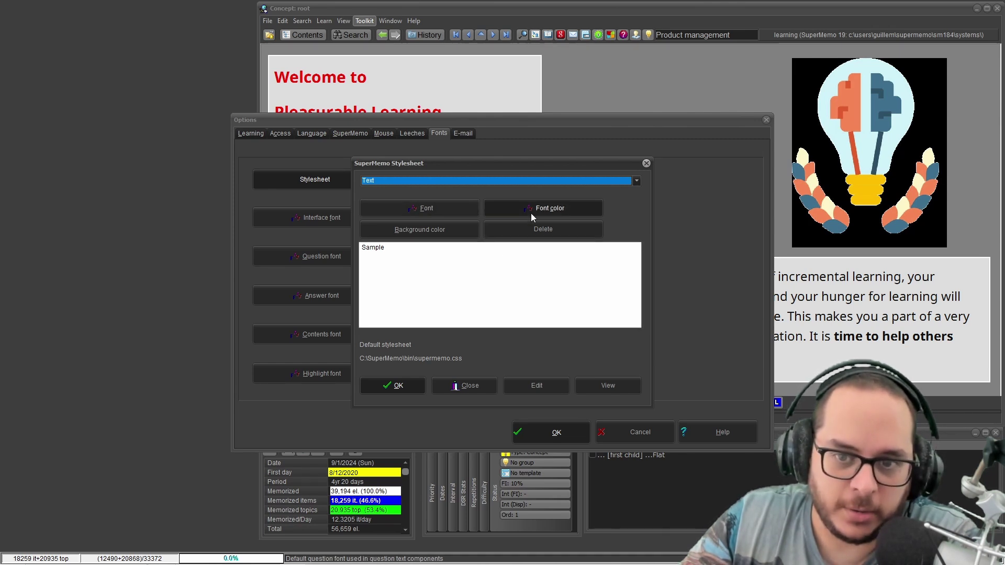
left_click(416, 238)
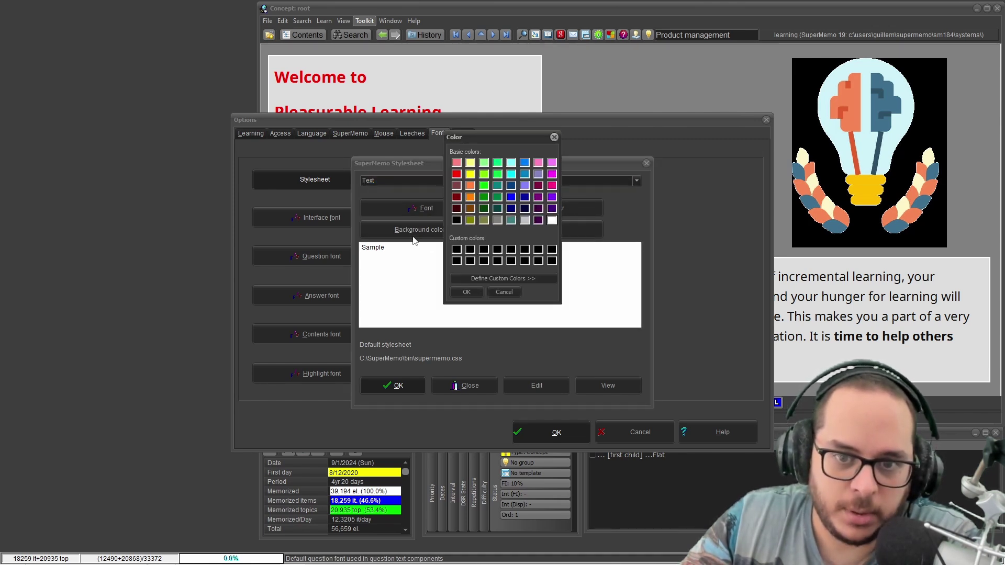
left_click(554, 138)
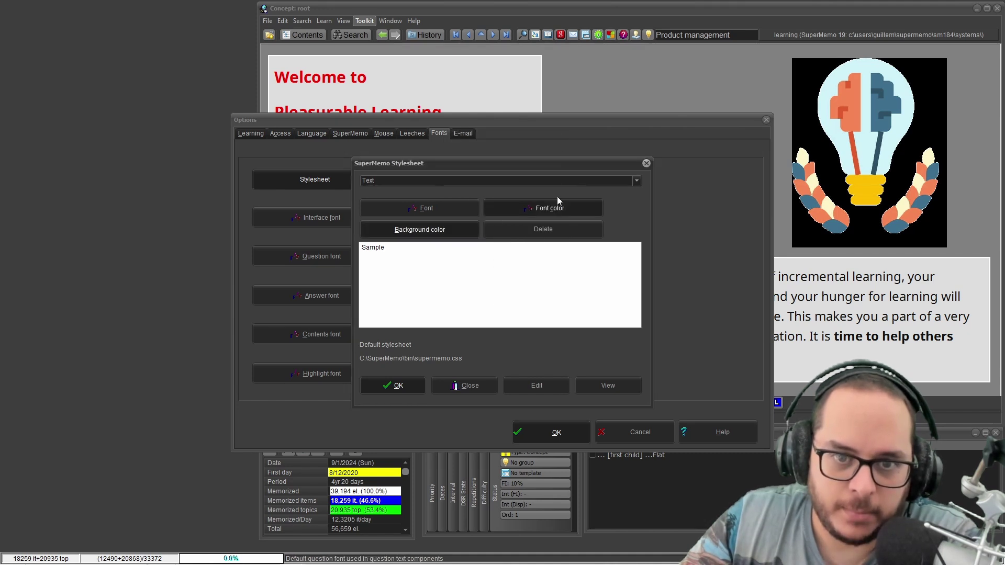
Browse the stylesheet's Extract and Reference styles, then close the Stylesheet dialog
left_click(636, 180)
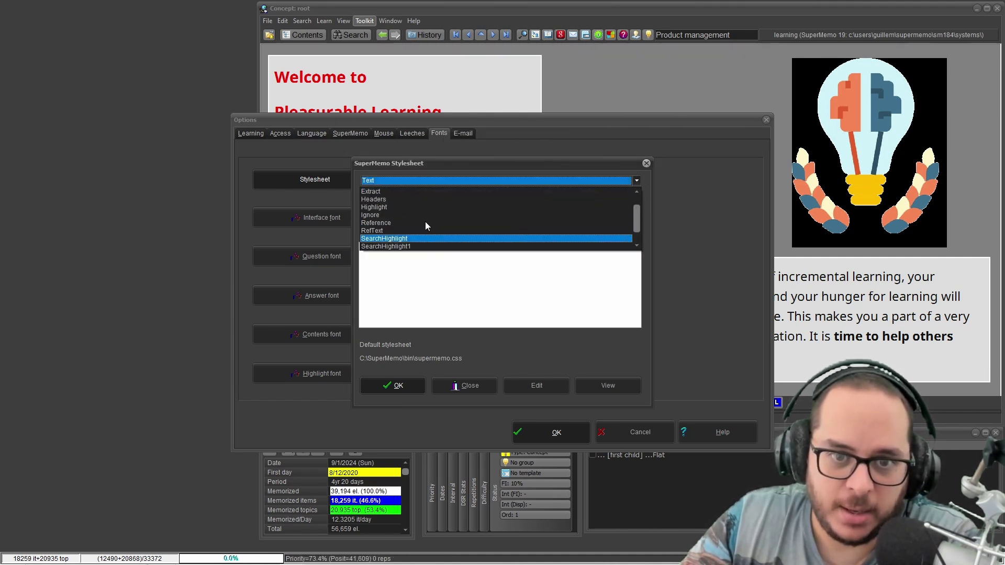
left_click(403, 190)
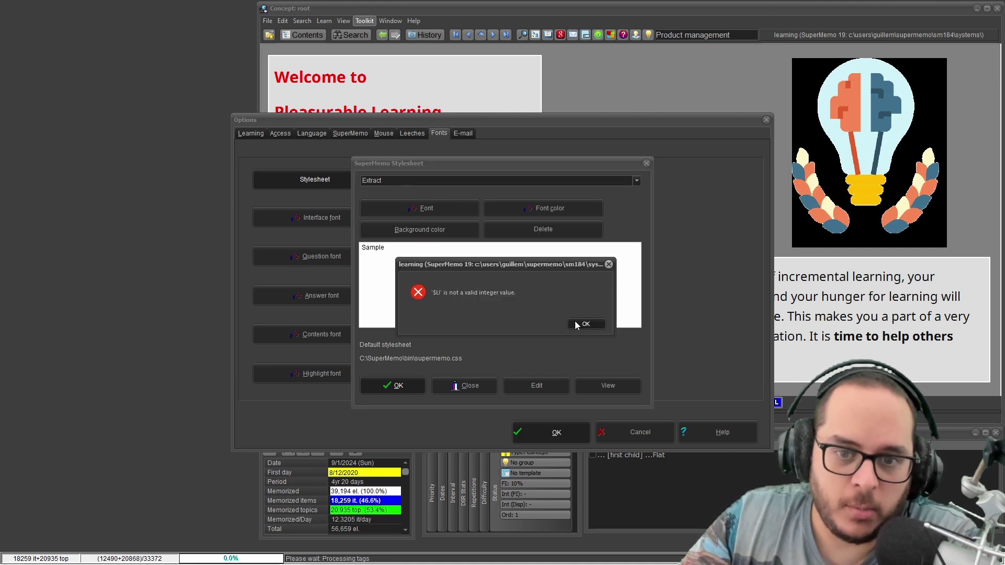
left_click(576, 321)
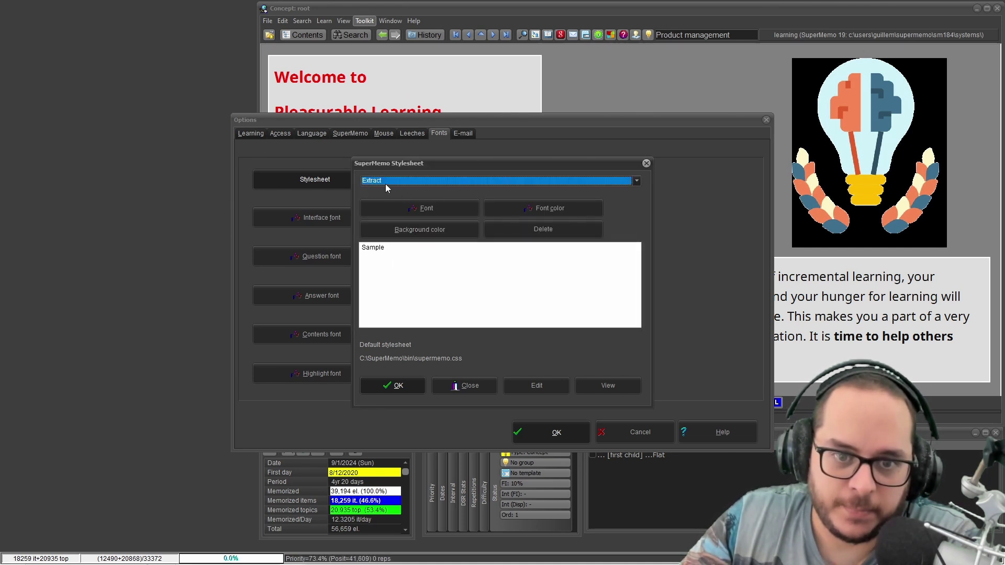
left_click(420, 181)
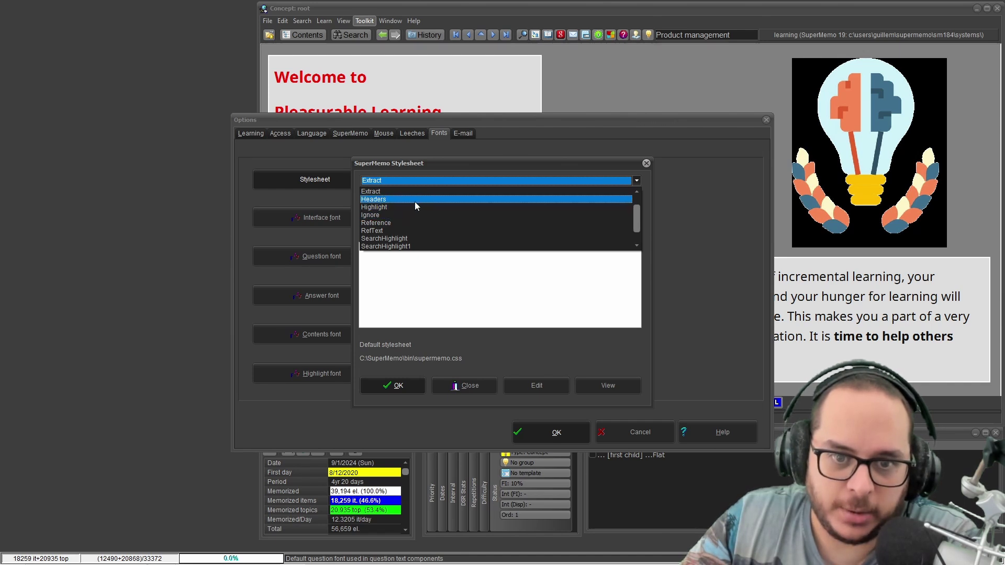
scroll(414, 202, "down", 2)
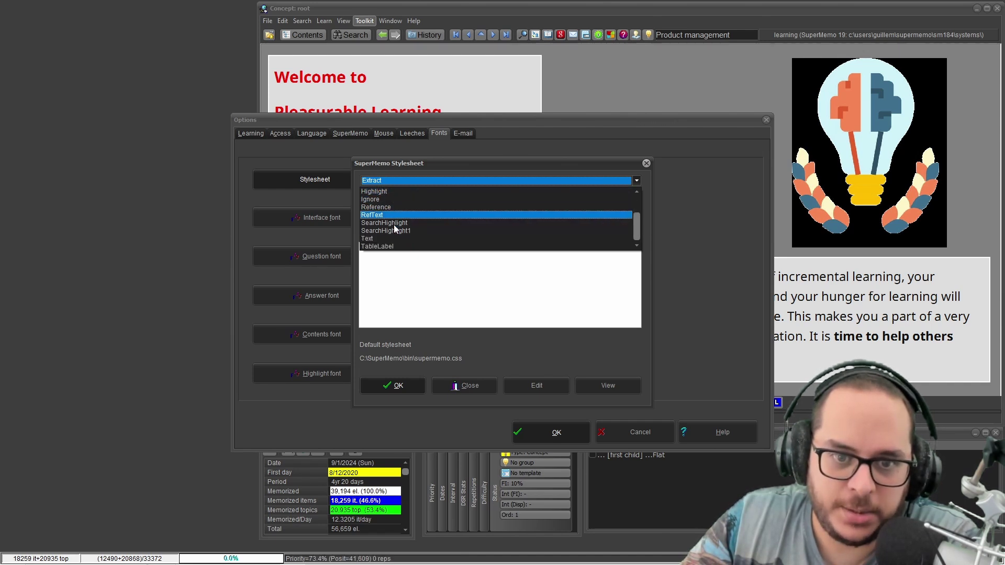
left_click(386, 207)
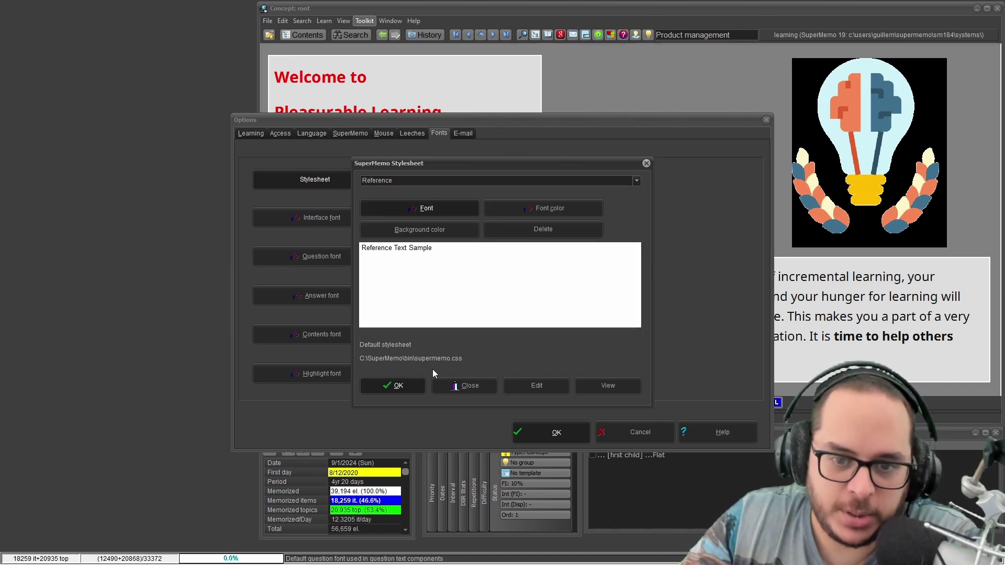
left_click(646, 163)
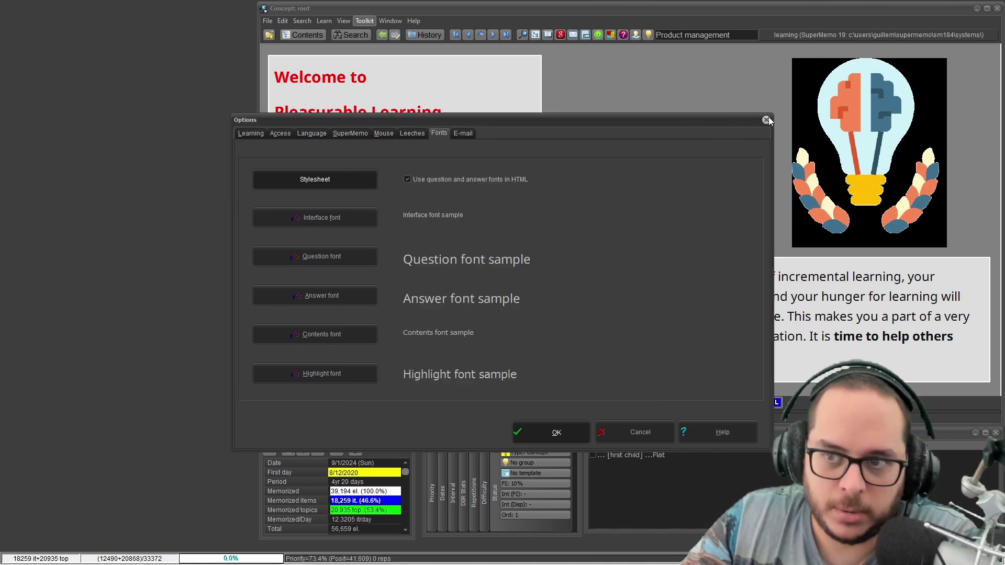
Open the Emergence article from Contents and extract its first paragraph with Alt+X
left_click(766, 120)
key("ctrl+c")
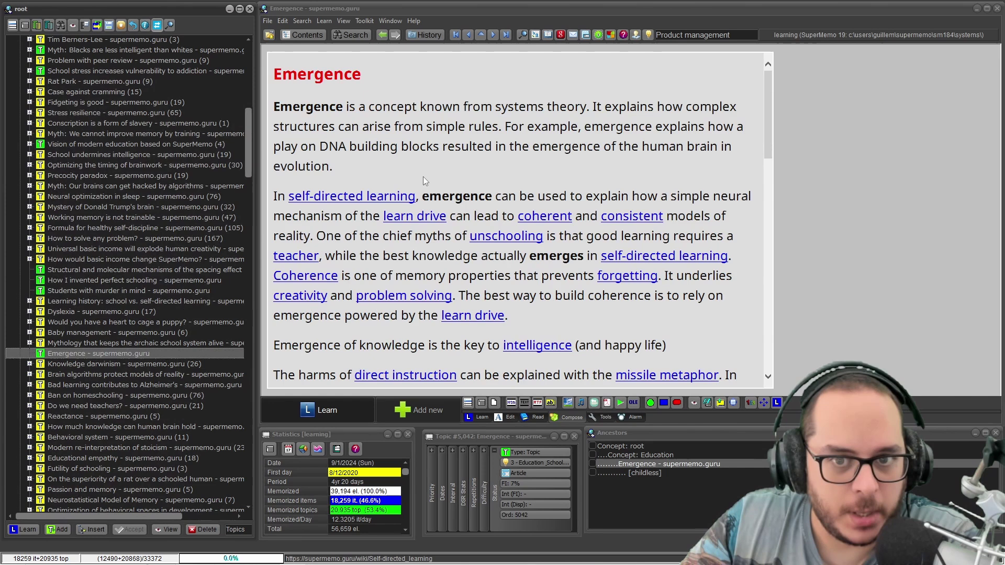
left_click(335, 166)
left_click(275, 106, "shift")
key("alt+x")
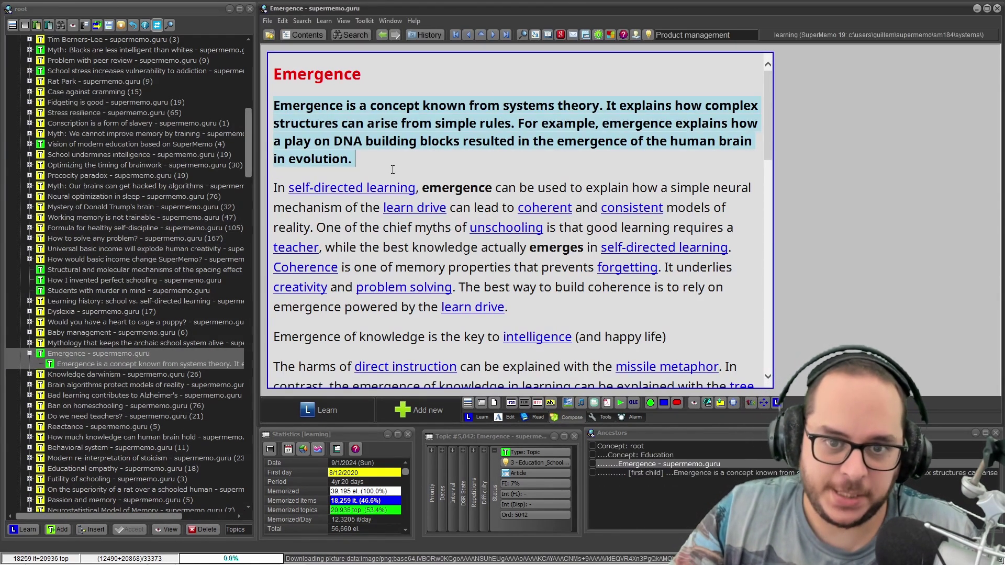
Highlight the article's second paragraph via Reading > Highlight
left_click_drag(508, 308, 265, 189)
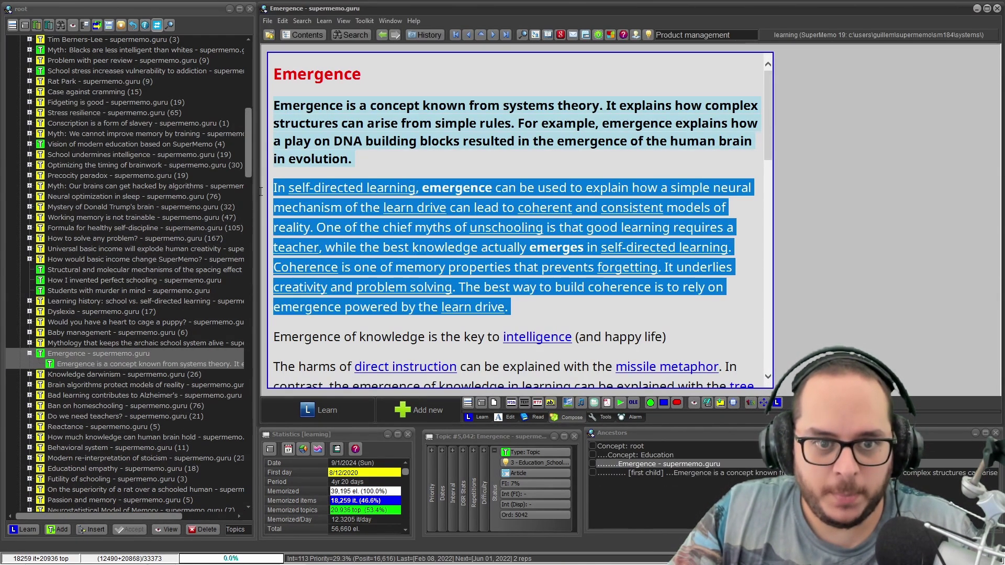
right_click(308, 180)
mouse_move(316, 196)
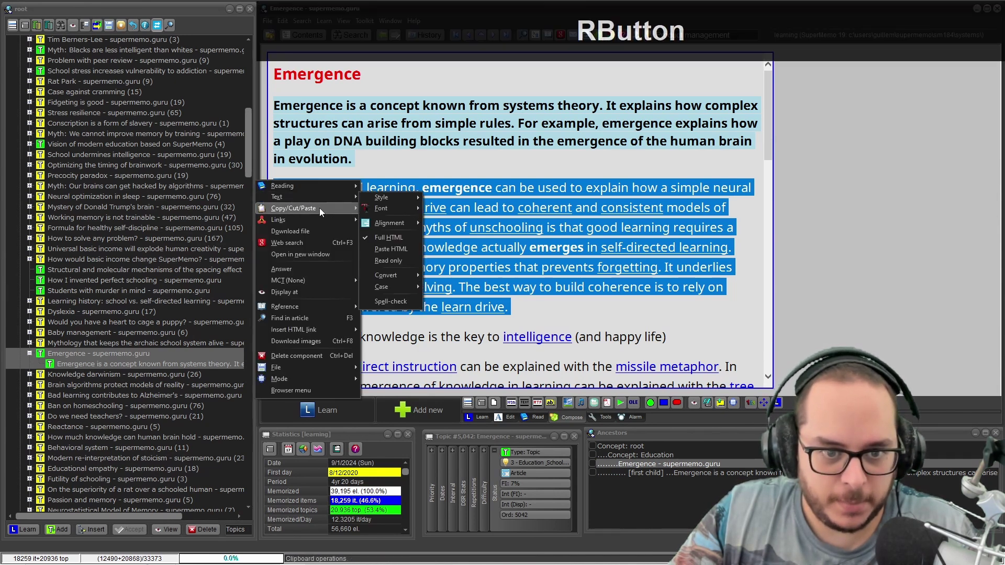
mouse_move(319, 208)
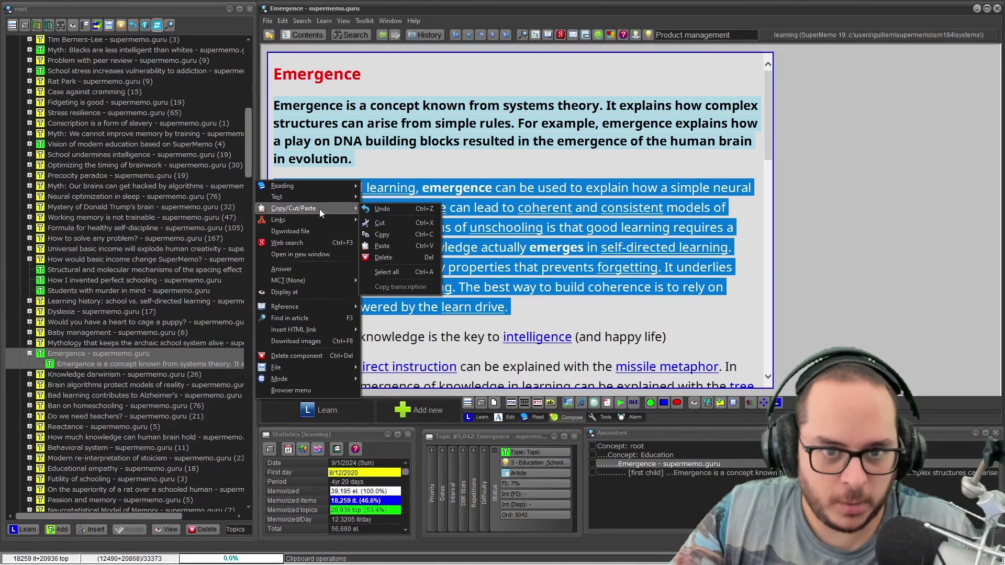
mouse_move(293, 186)
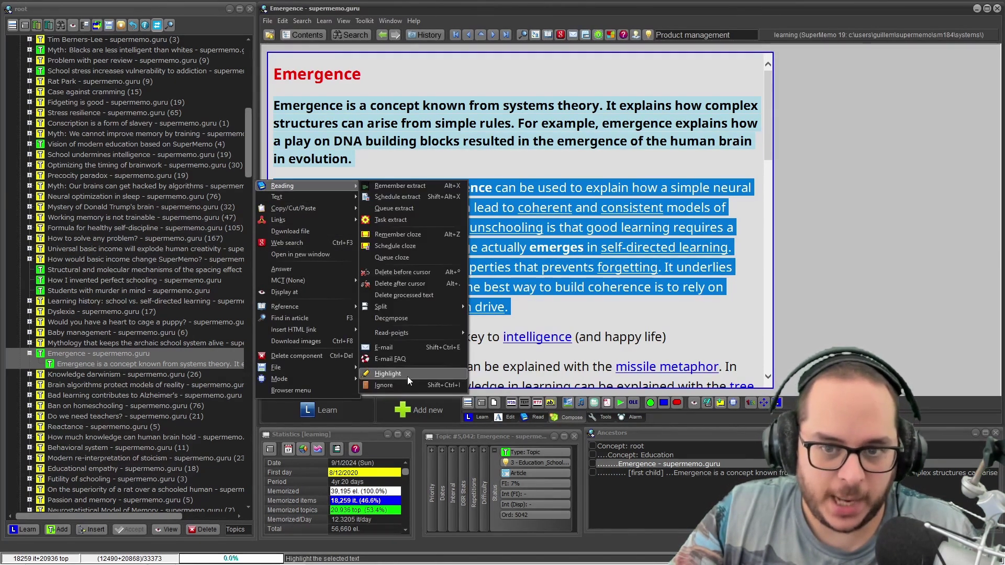
left_click(407, 376)
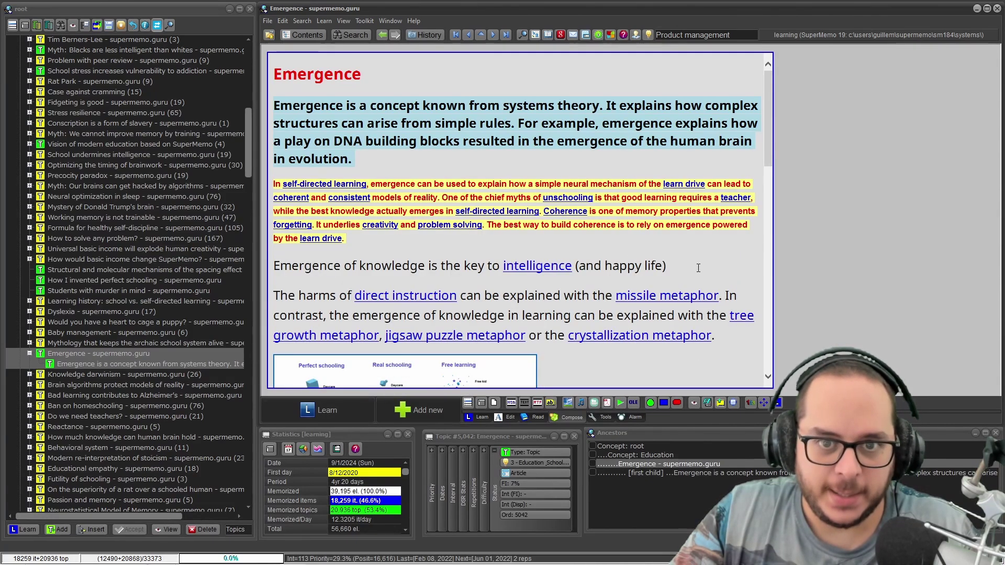
Mark the line about emergence of knowledge as ignored, then go to the new extract
left_click_drag(667, 266, 268, 269)
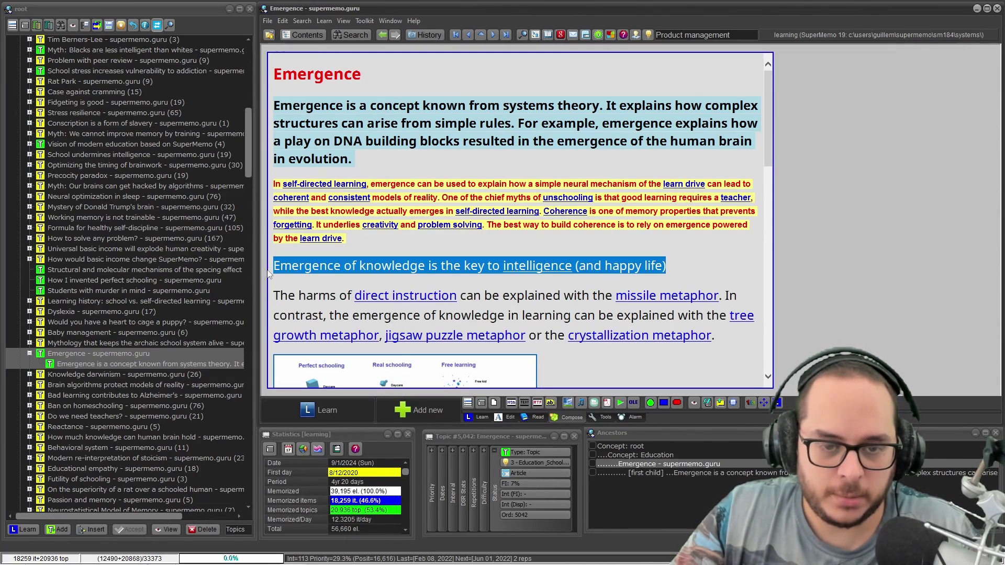
key("ctrl+i")
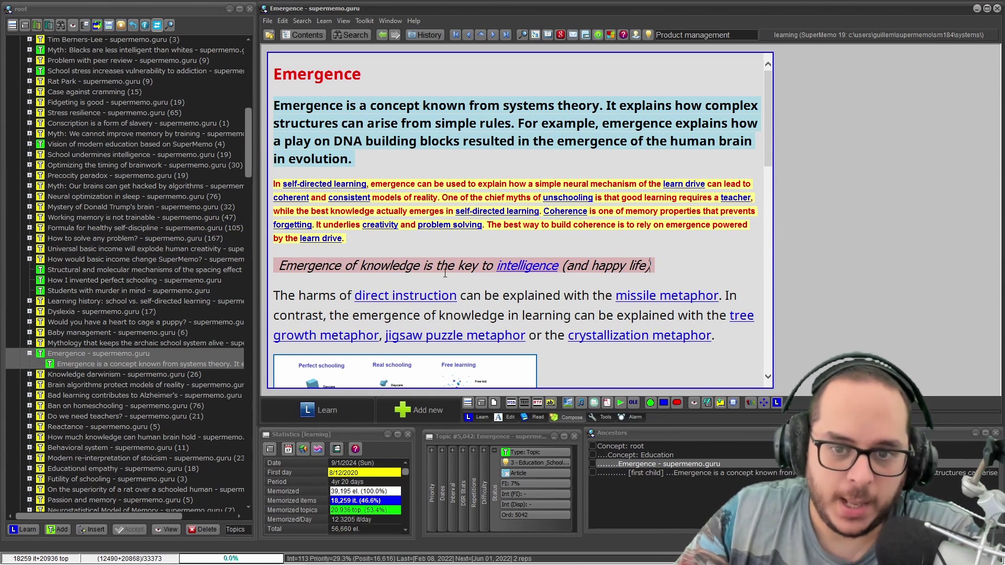
key("alt+Left")
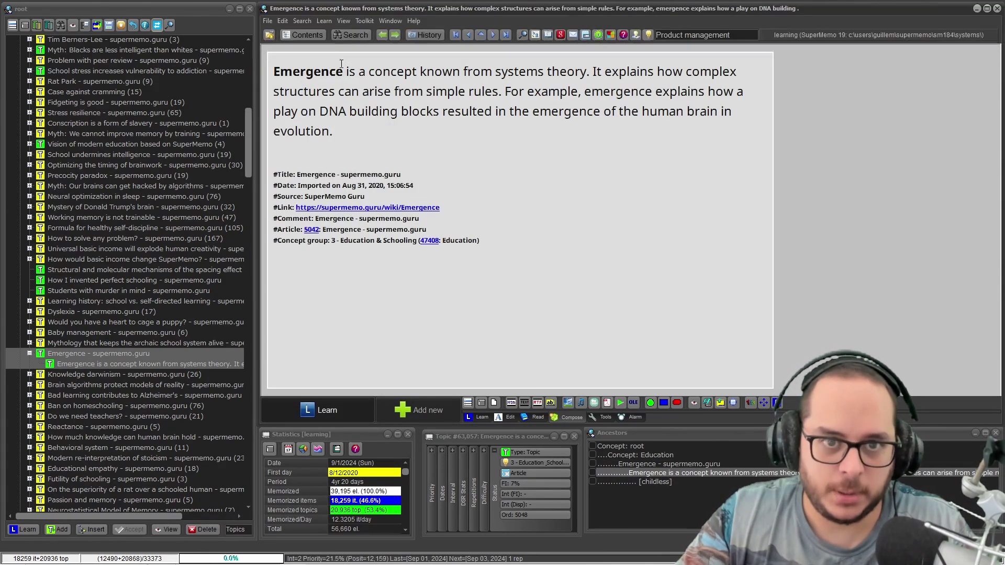
Cloze the word 'Emergence' with Alt+Z and reopen the Toolkit stylesheet settings
left_click_drag(343, 72, 244, 55)
key("alt+z")
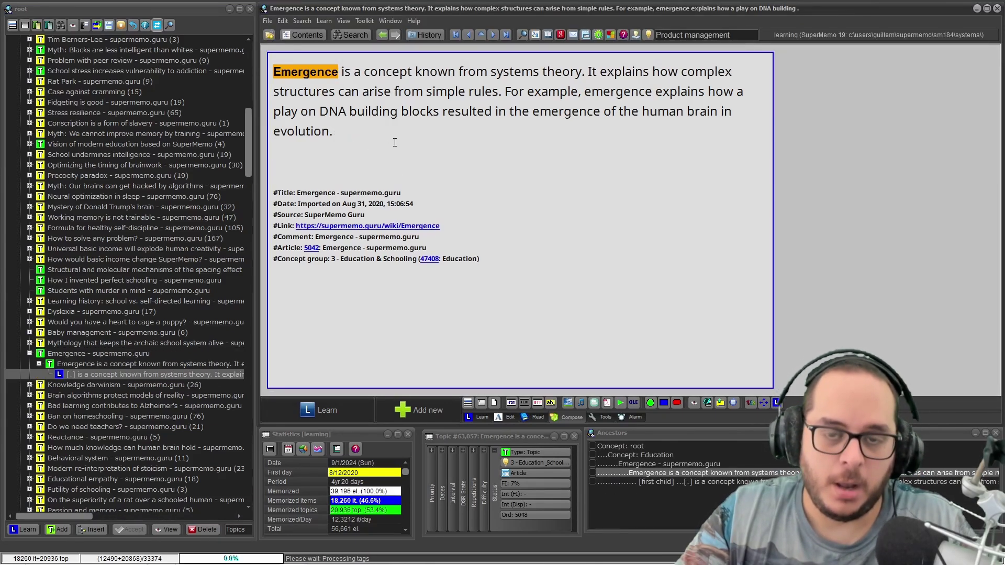
left_click(365, 20)
left_click(419, 55)
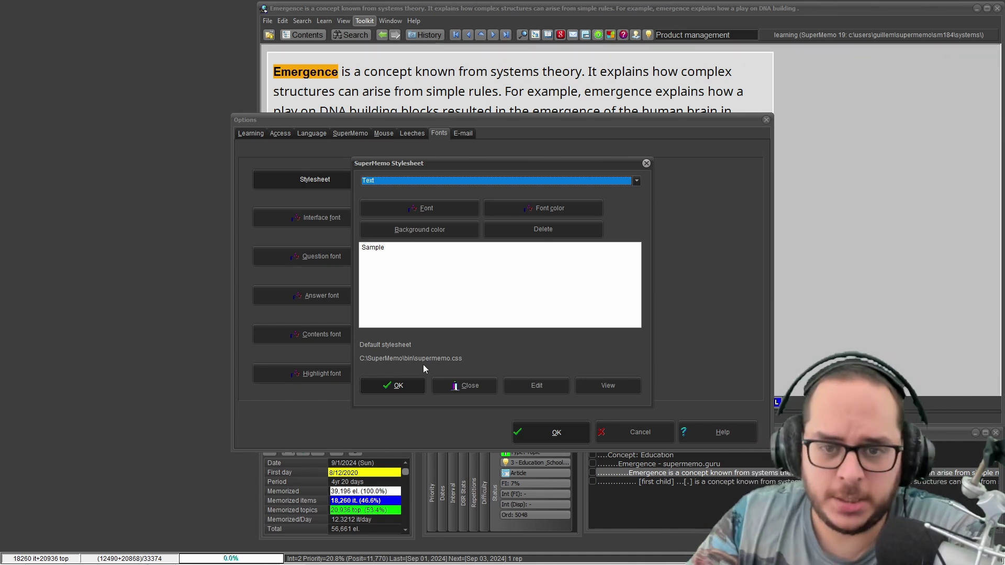
Move File Explorer aside and navigate from Local Disk (C:) into SuperMemo\bin
left_click(152, 553)
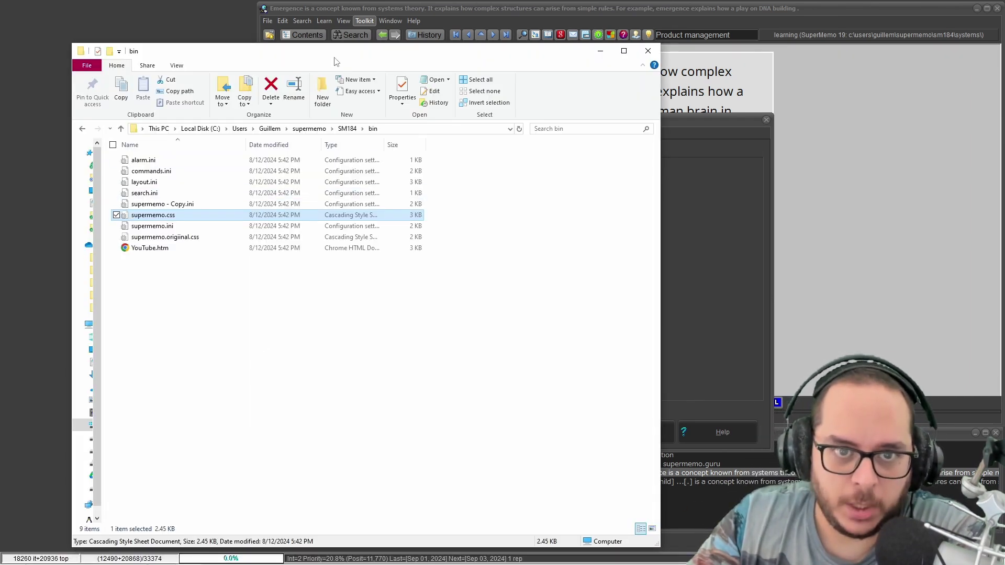
left_click_drag(200, 51, 612, 82)
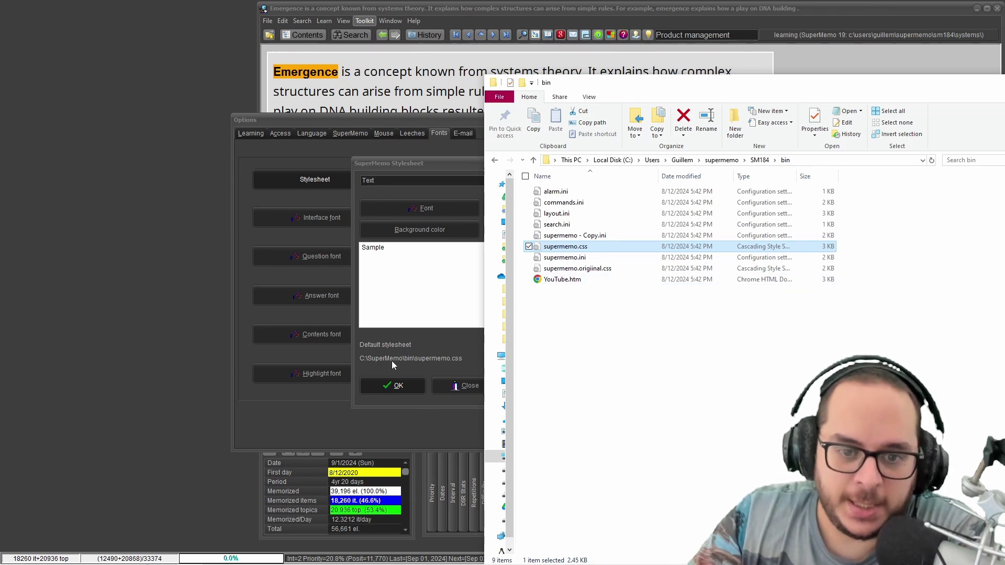
left_click(613, 160)
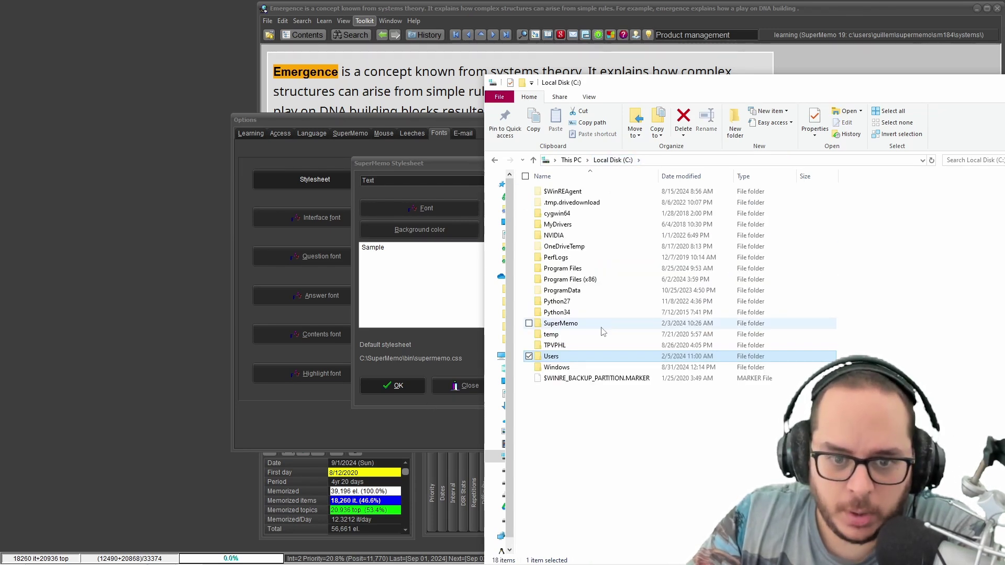
double_click(554, 324)
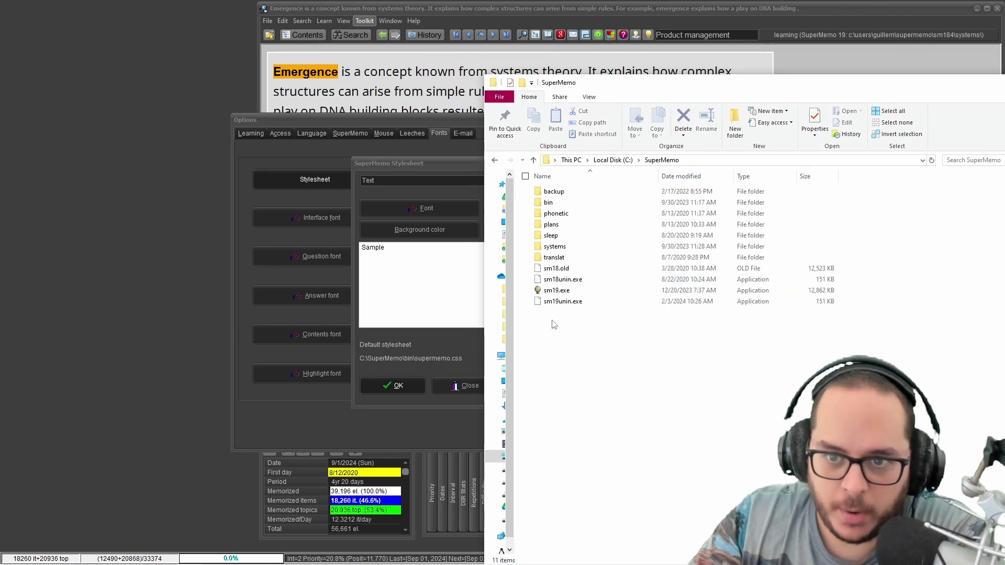
double_click(550, 202)
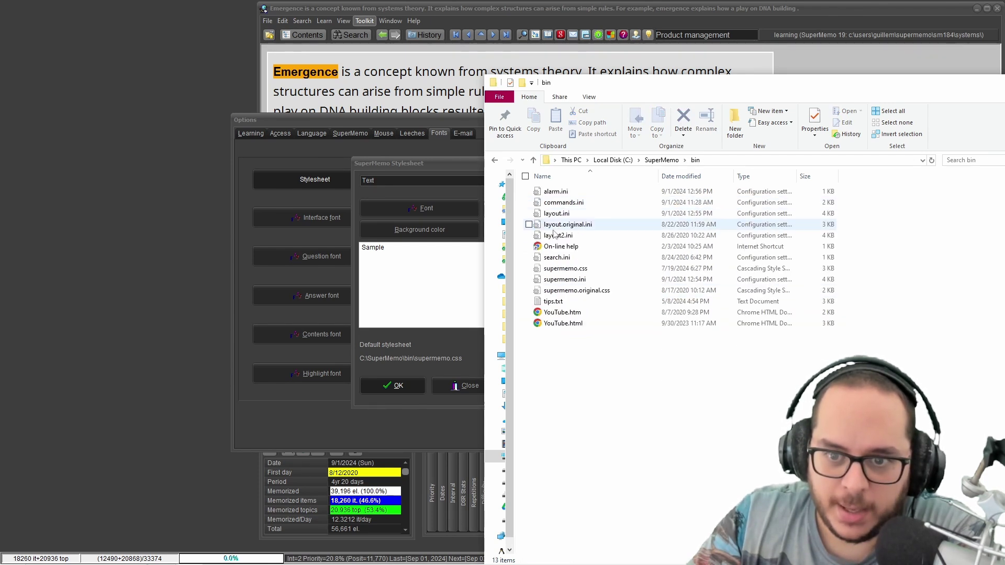
Skim C:\SuperMemo\bin\supermemo.css in Notepad, then close it and the Stylesheet dialog
double_click(556, 269)
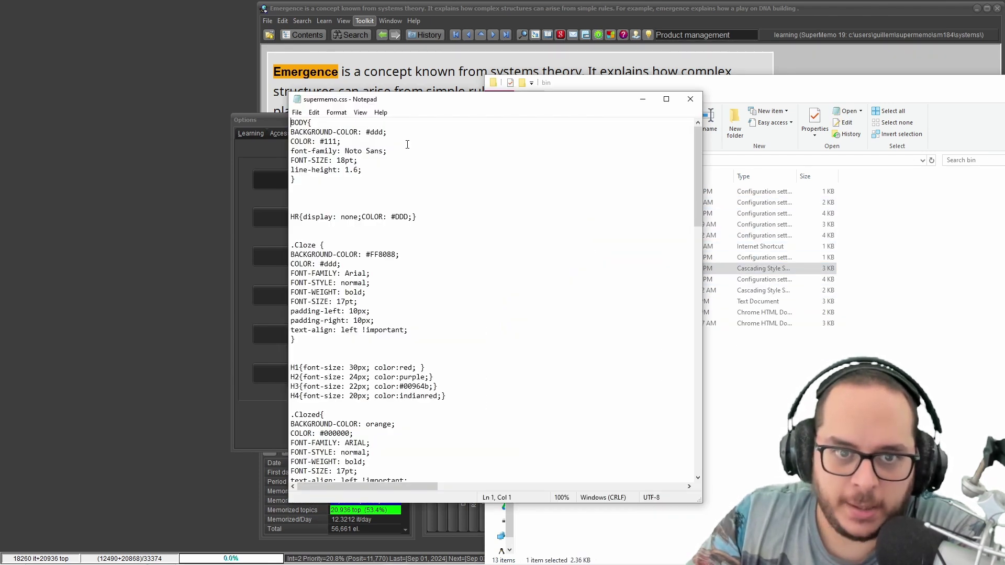
scroll(325, 257, "down", 20)
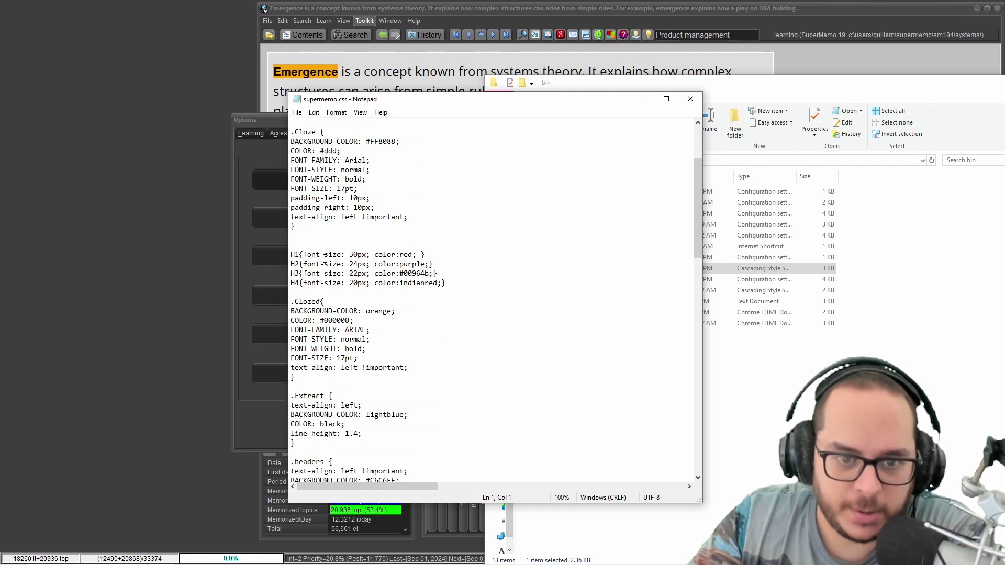
scroll(325, 259, "down", 11)
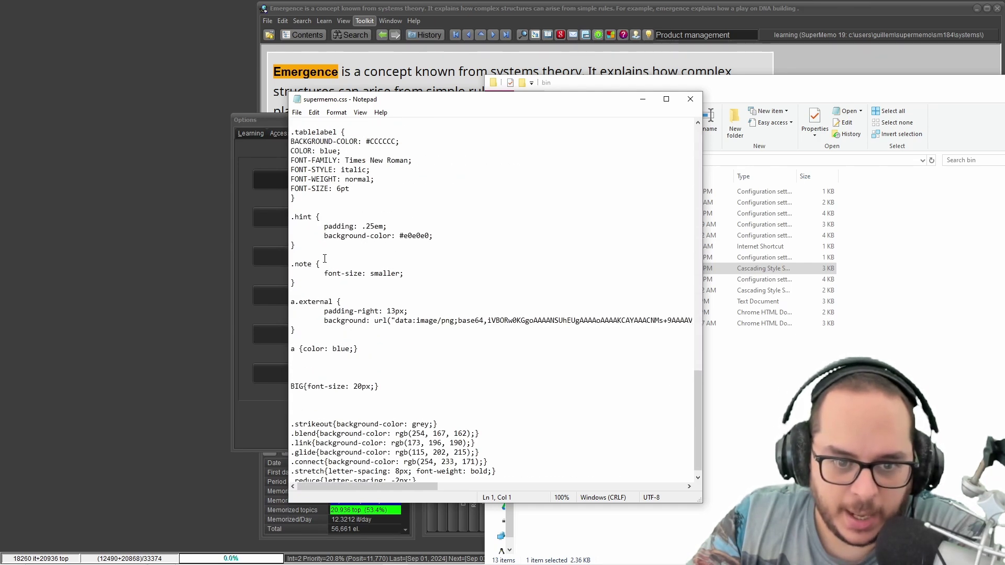
scroll(324, 259, "up", 5)
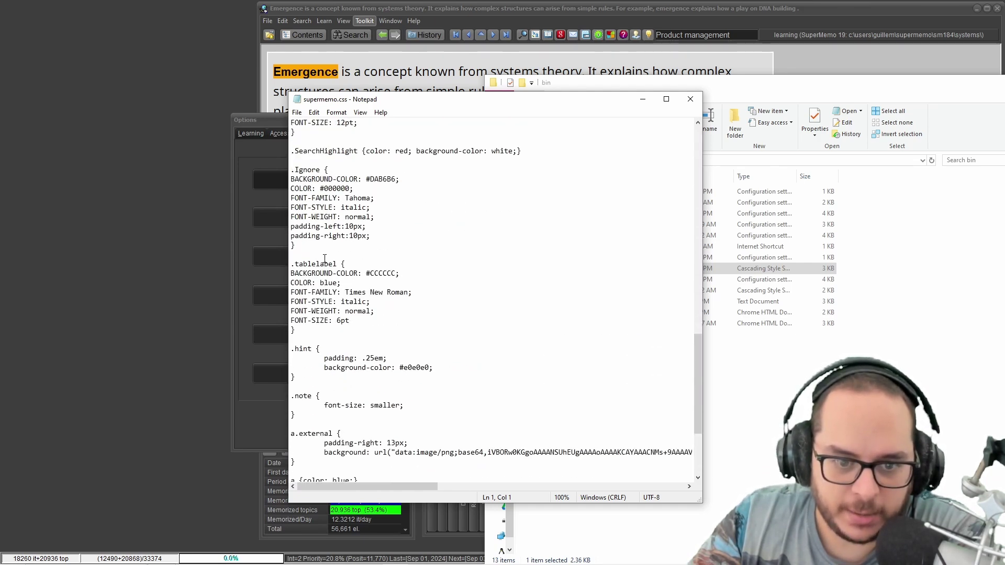
key("alt+F4")
key("Escape")
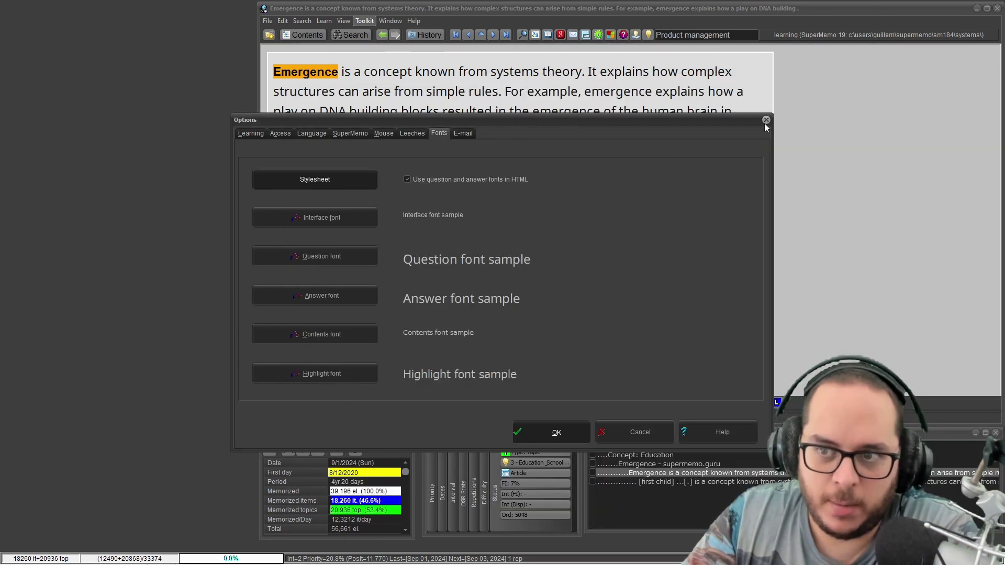
Close SuperMemo's stylesheet settings and Options window
key("Return")
left_click(647, 164)
left_click(764, 120)
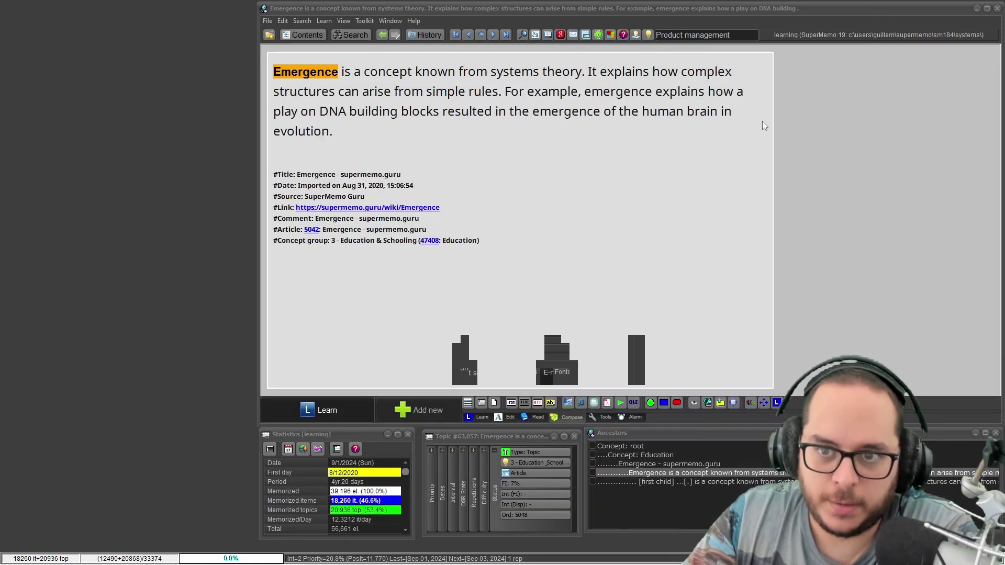
Copy supermemo.css from SM184\bin and paste it into C:\SuperMemo\bin, replacing the existing file
left_click(196, 556)
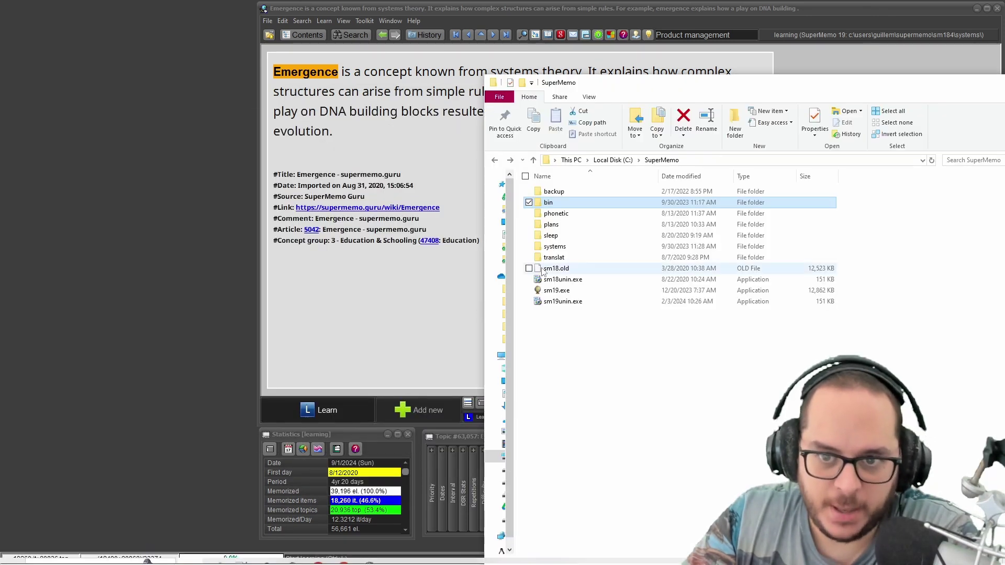
double_click(555, 202)
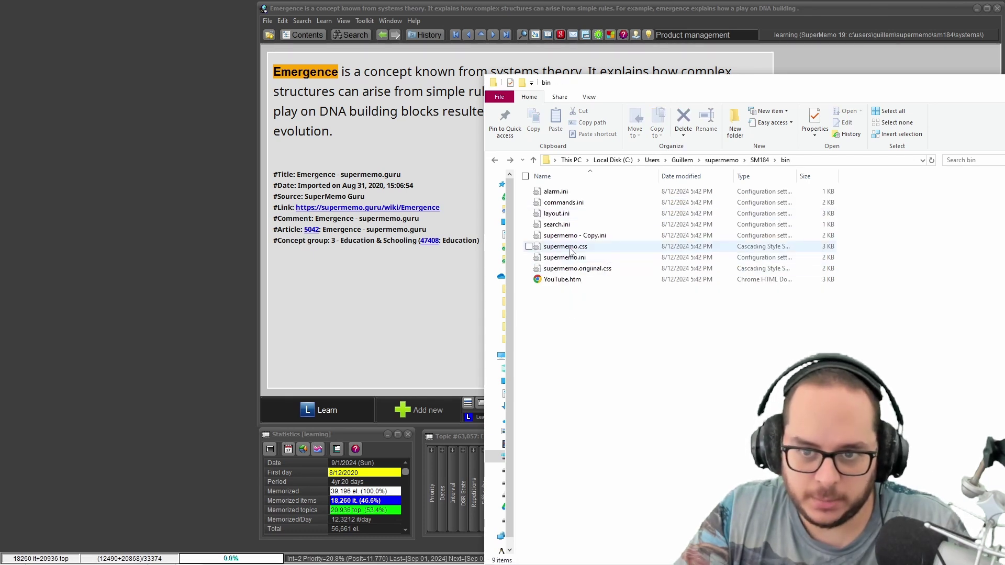
left_click(576, 246)
key("ctrl+c")
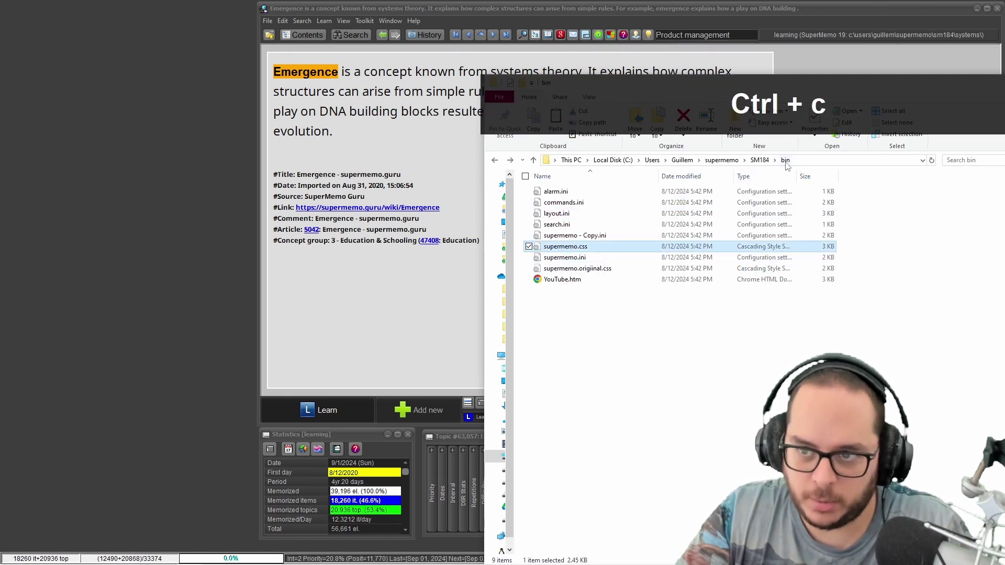
key("alt+Tab")
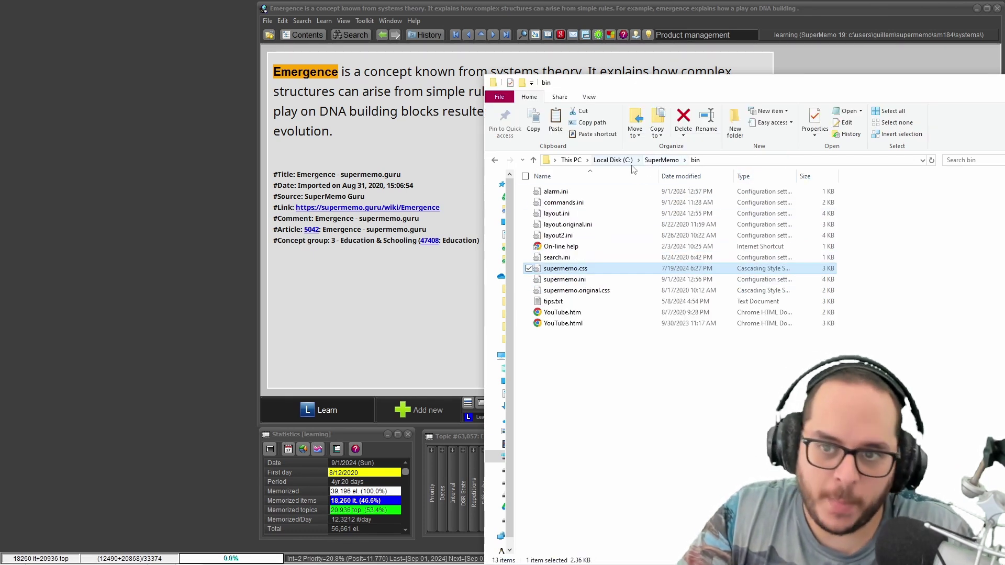
left_click(627, 437)
key("ctrl+v")
left_click(245, 226)
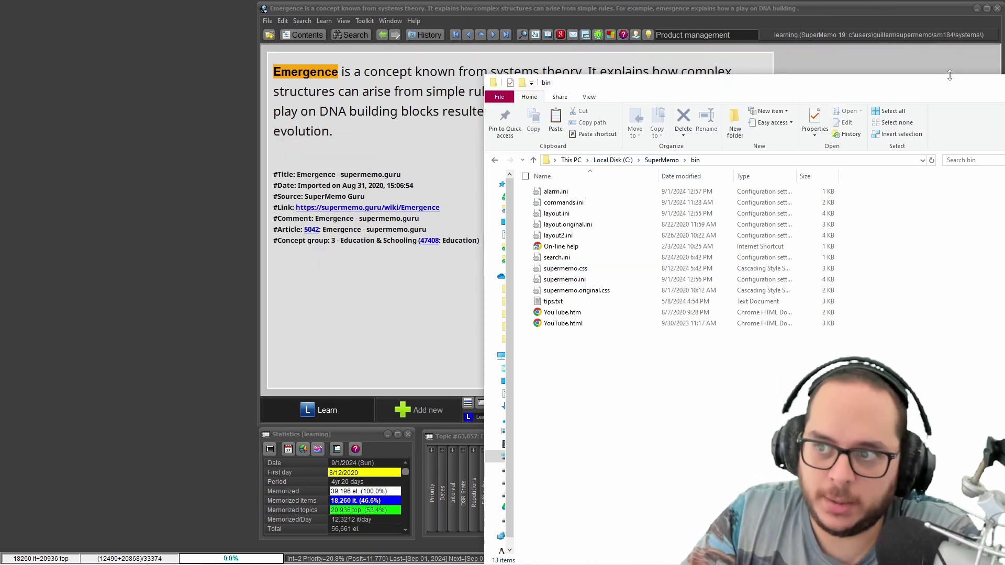
Return to SuperMemo and reload options so the Emergence extract shows the new dark supermemo.css styling
left_click_drag(948, 88, 800, 100)
left_click(861, 96)
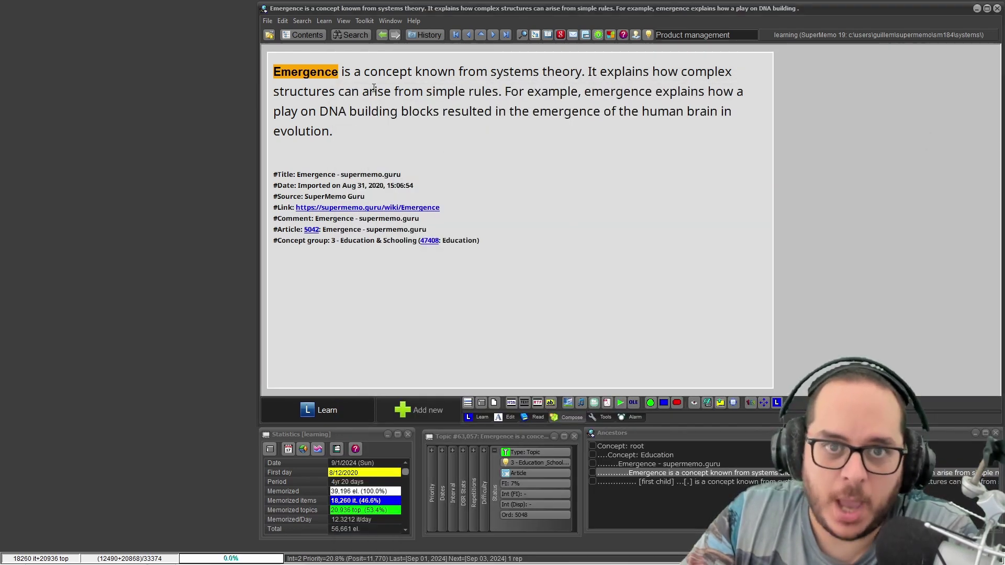
key("ctrl+alt+o")
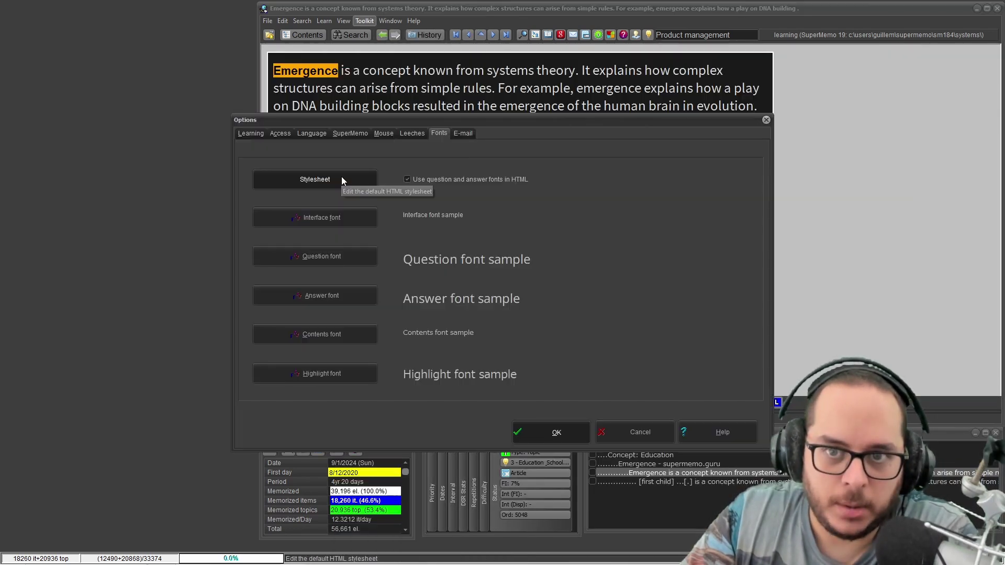
left_click(766, 121)
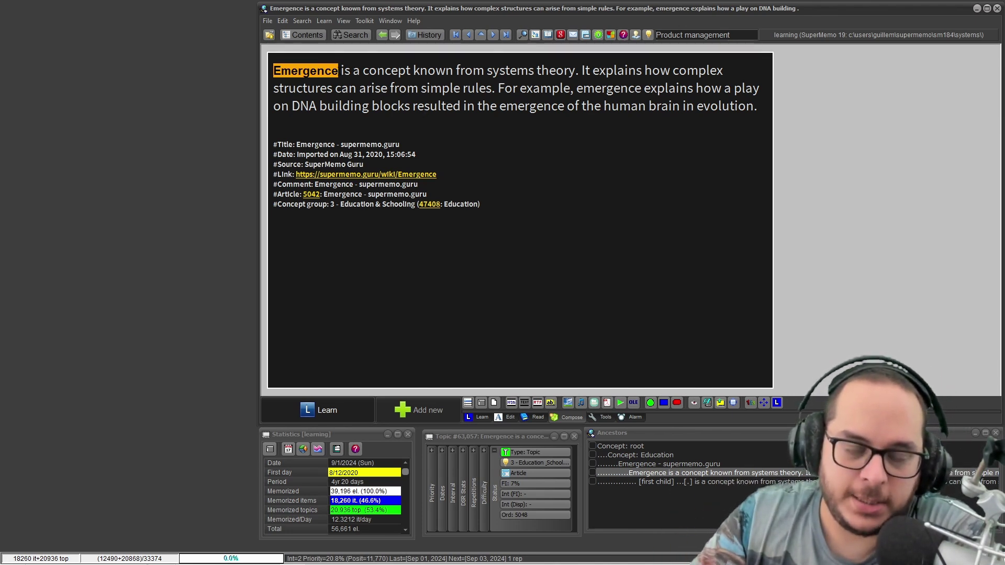
left_click(577, 265)
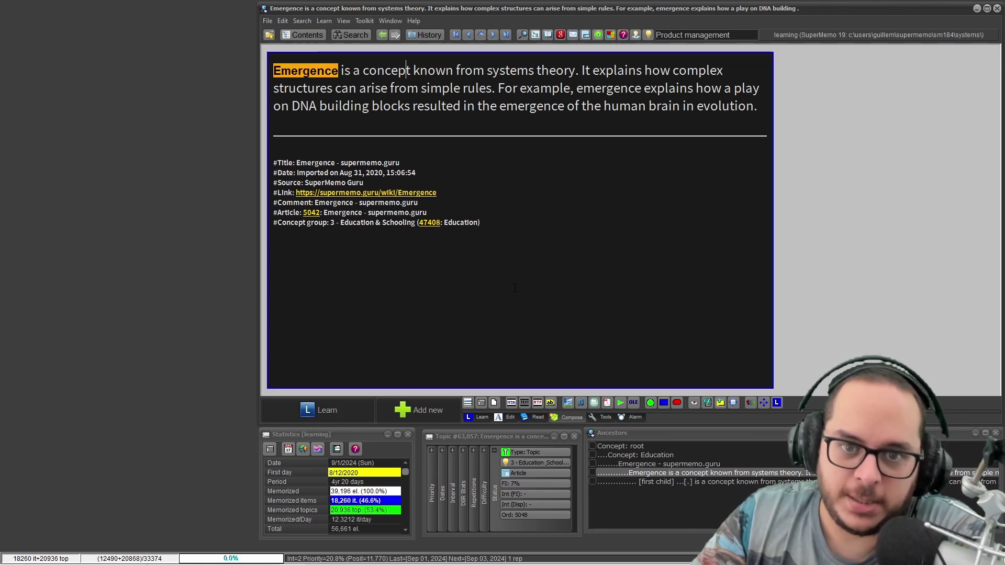
In the Contents tree, open the parent article 'Emergence - supermemo.guru'
key("alt+c")
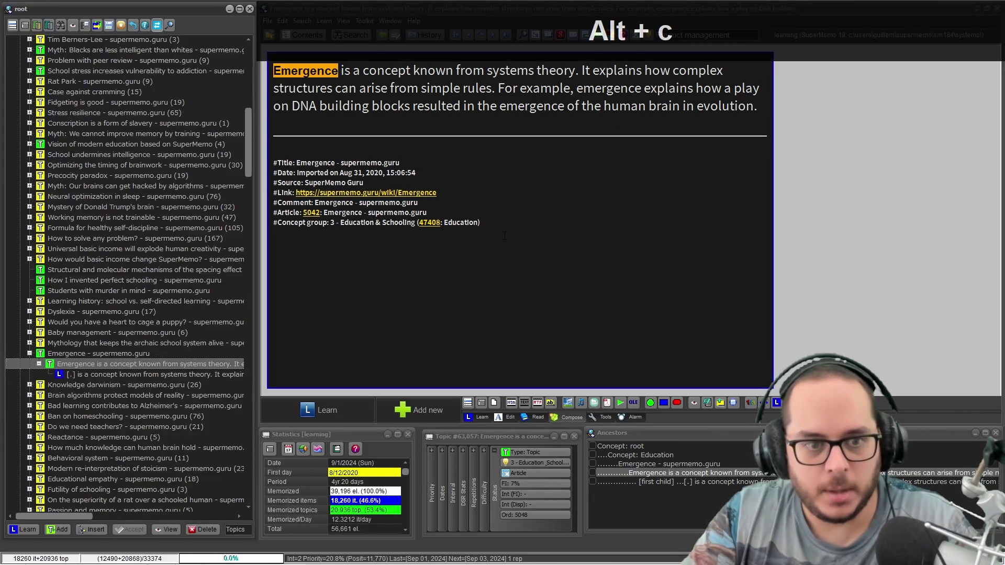
left_click(133, 365)
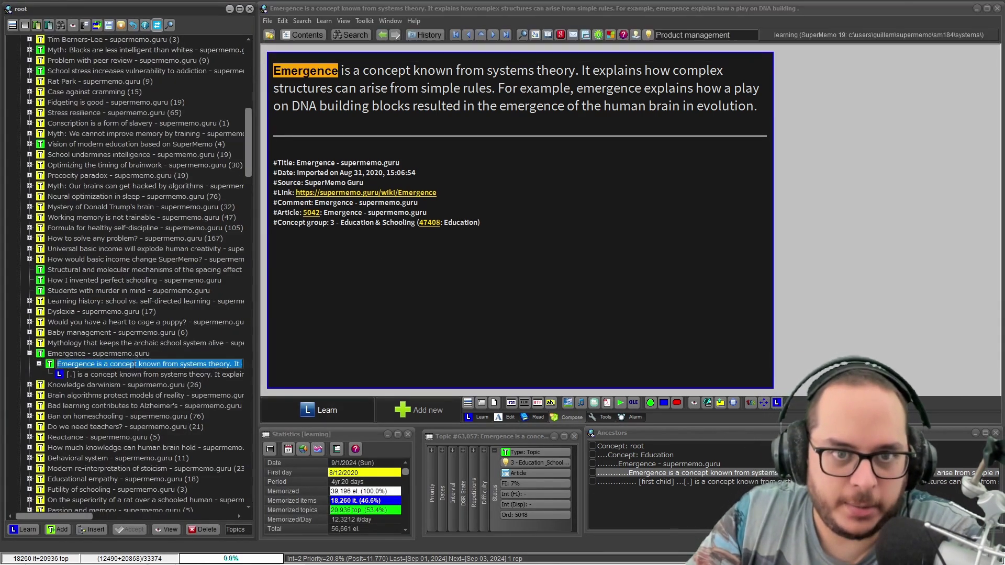
left_click(115, 354)
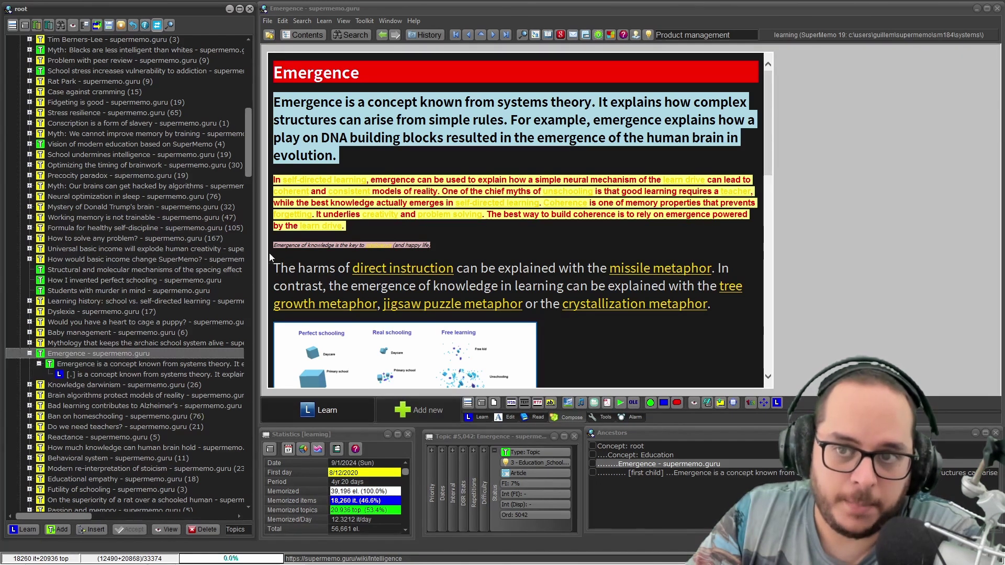
Bring up the stylesheet settings from Toolkit > Options
right_click(445, 156)
left_click(381, 22)
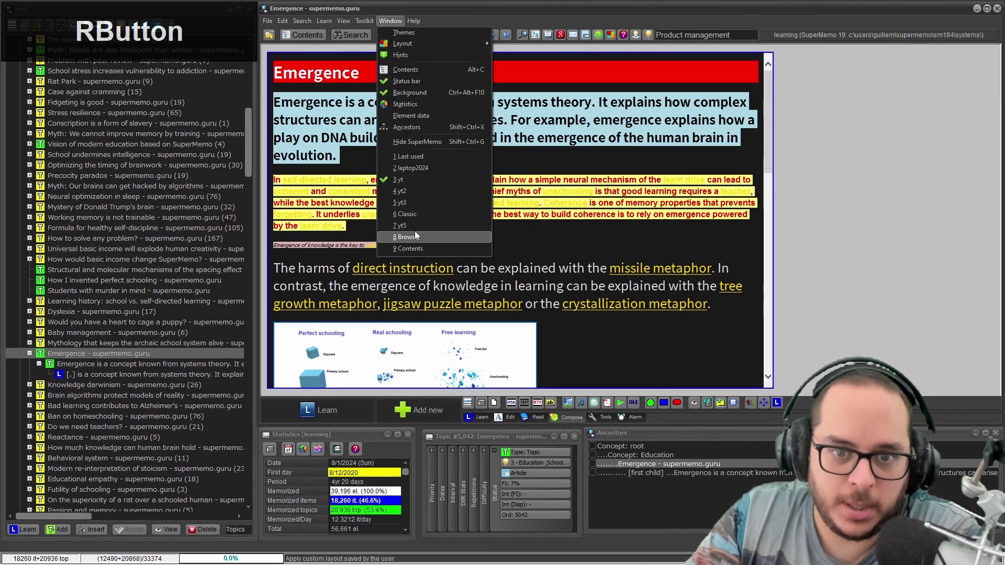
mouse_move(365, 21)
left_click(383, 180)
left_click(351, 180)
Dismiss the error, keep the Text class selected, and open the default stylesheet for editing
left_click(587, 324)
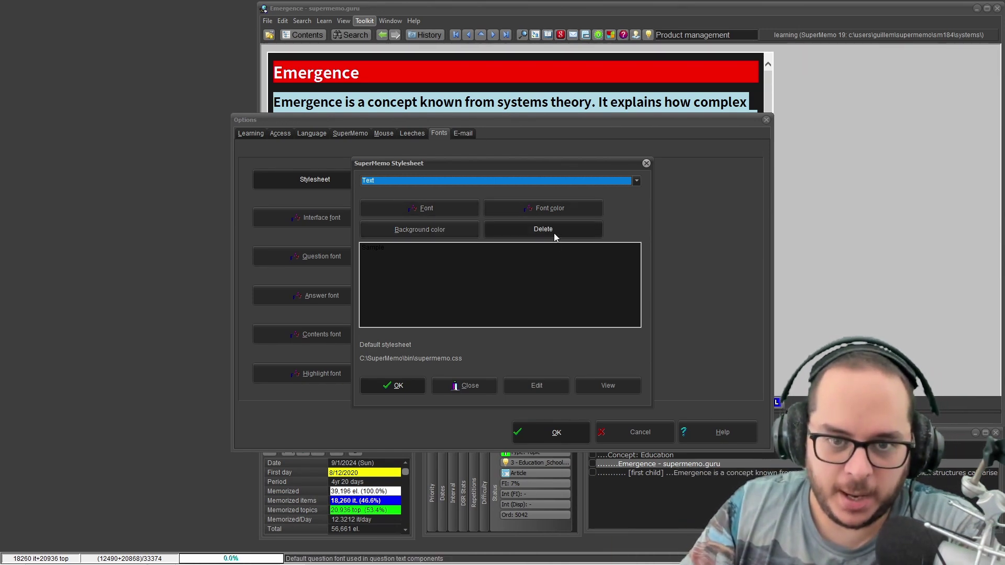
left_click(425, 254)
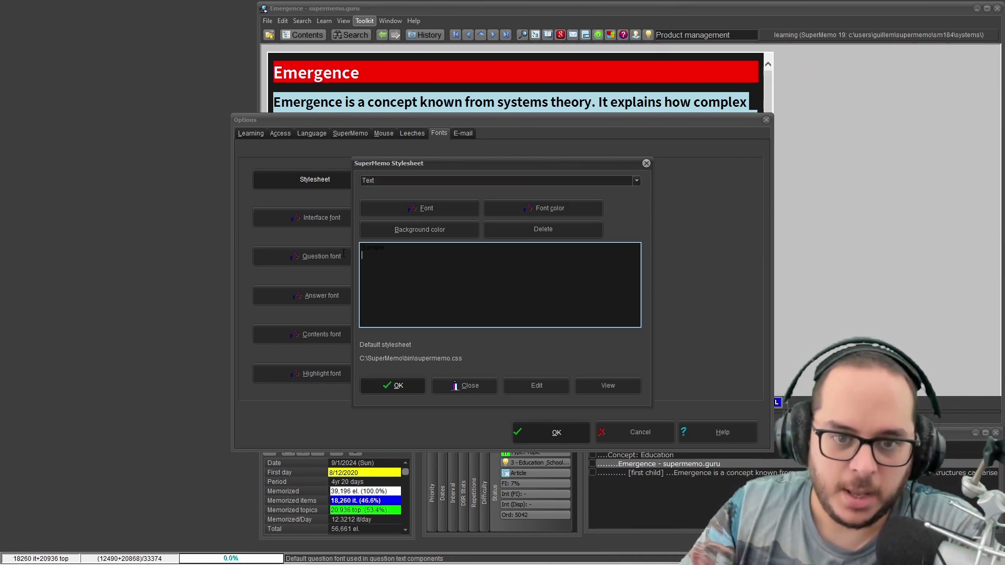
left_click(388, 182)
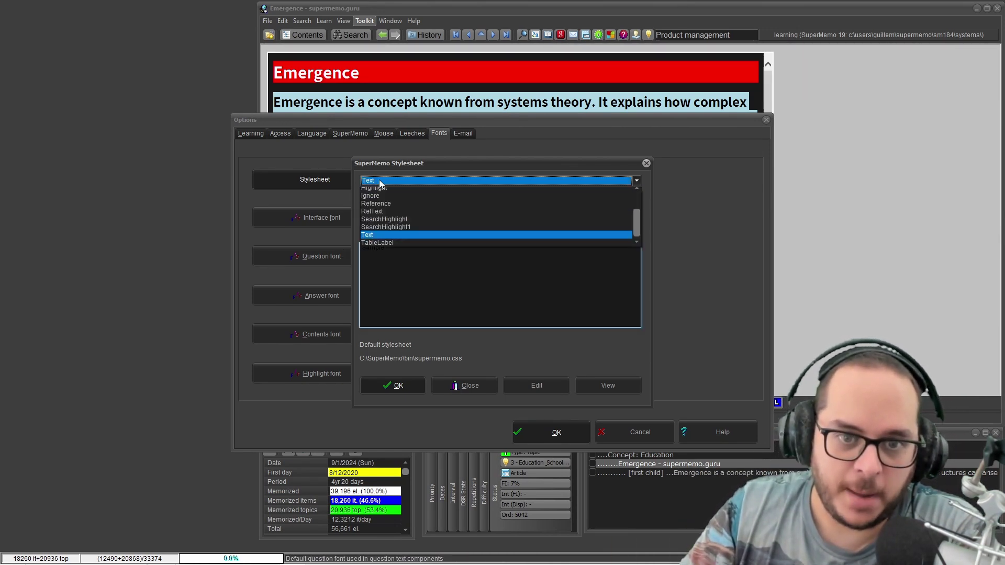
left_click(397, 247)
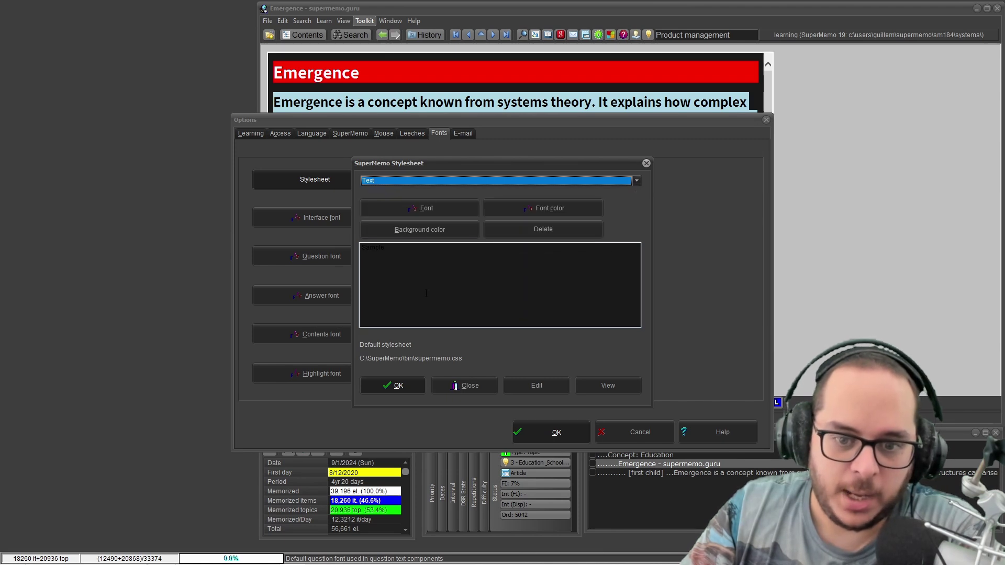
left_click(536, 386)
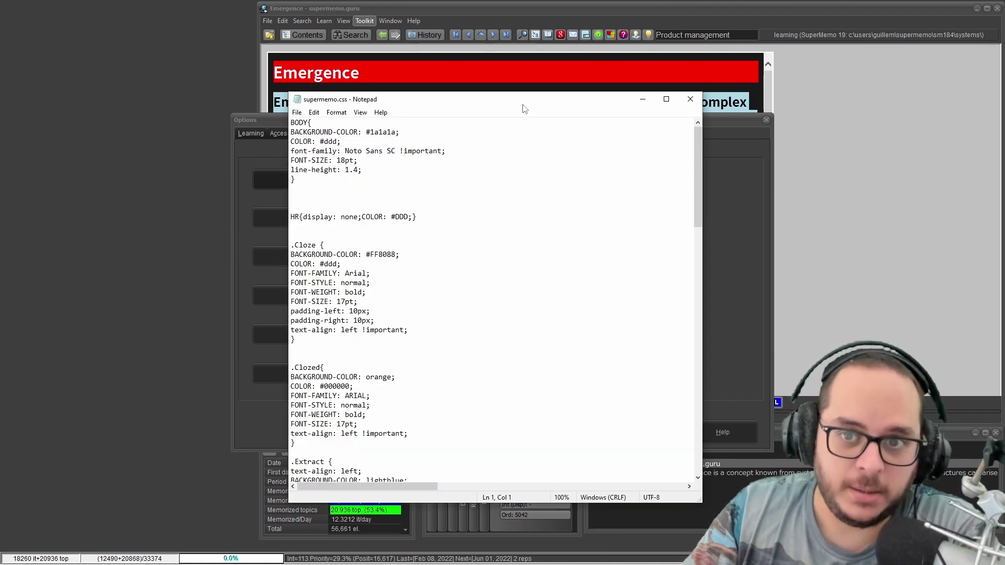
Change the body line-height in supermemo.css from 1.4 to 1.6, then close Notepad
left_click_drag(524, 108, 690, 98)
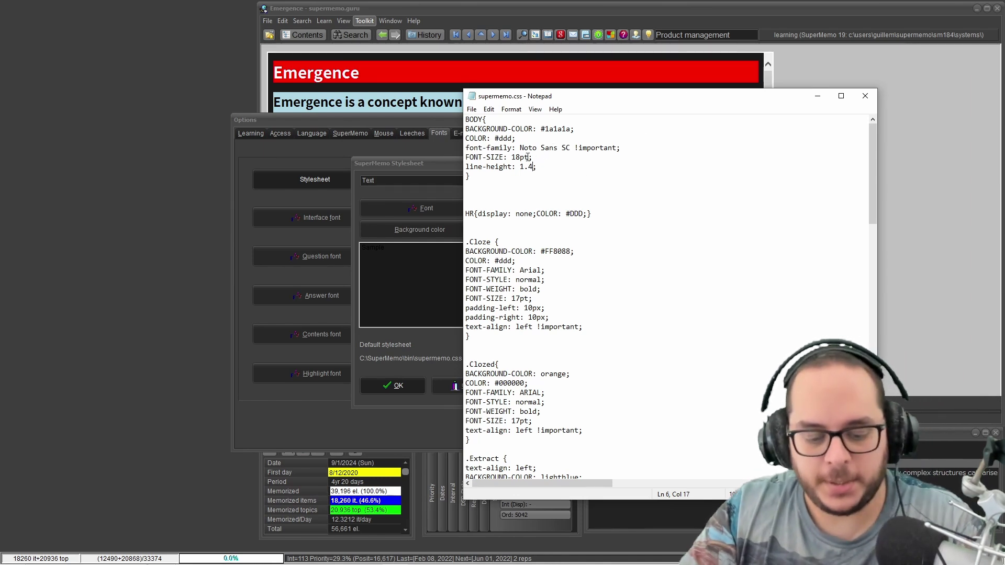
key("BackSpace")
type("6")
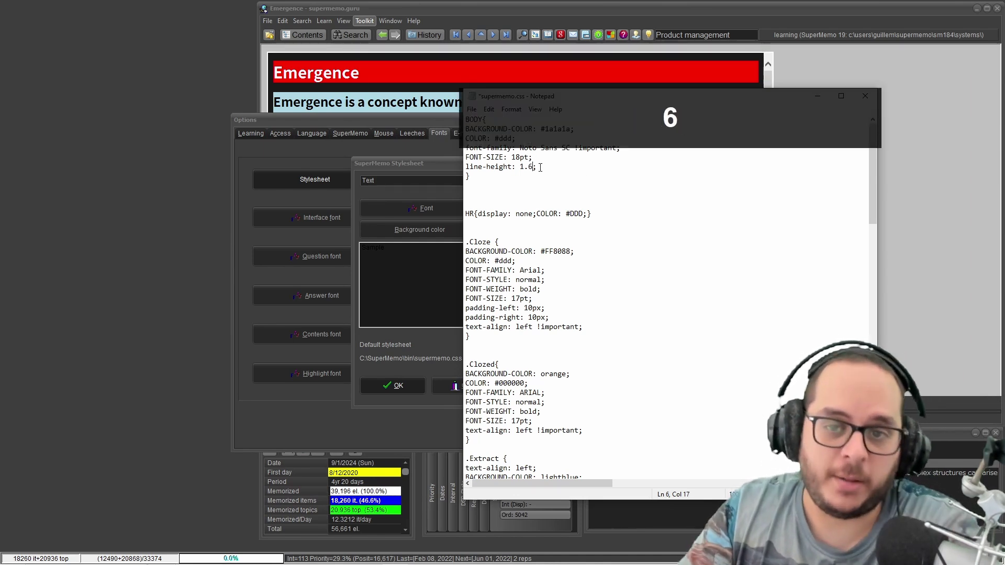
left_click(571, 232)
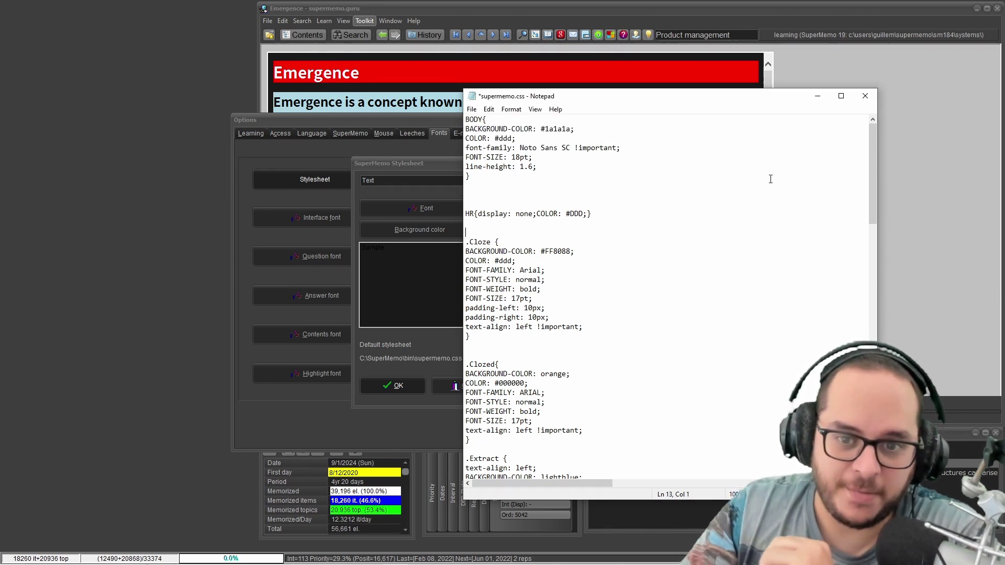
left_click(865, 95)
Discard the stylesheet edit, open the priorities collection, and import the 'Self-directed learning' web article
left_click(511, 295)
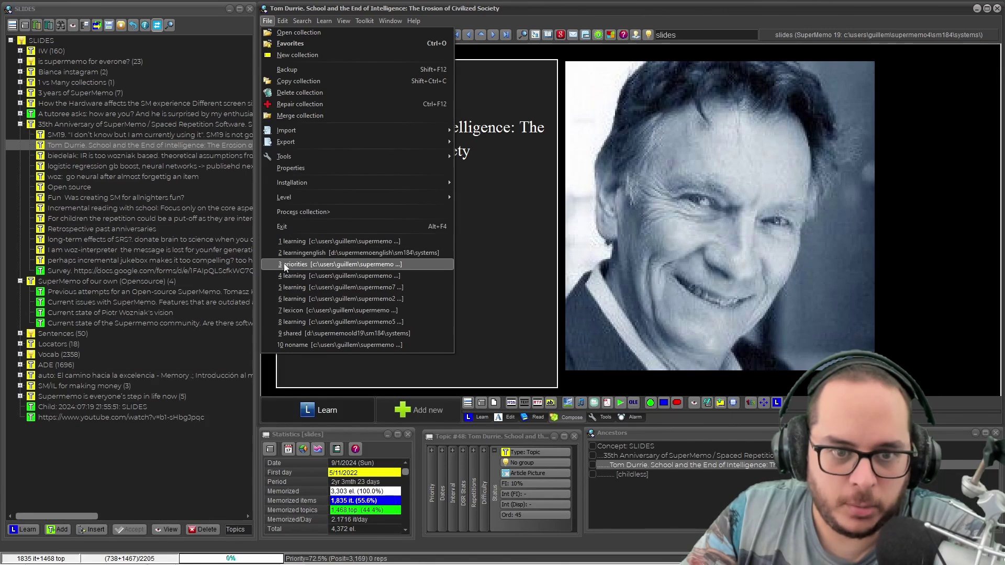
left_click(283, 263)
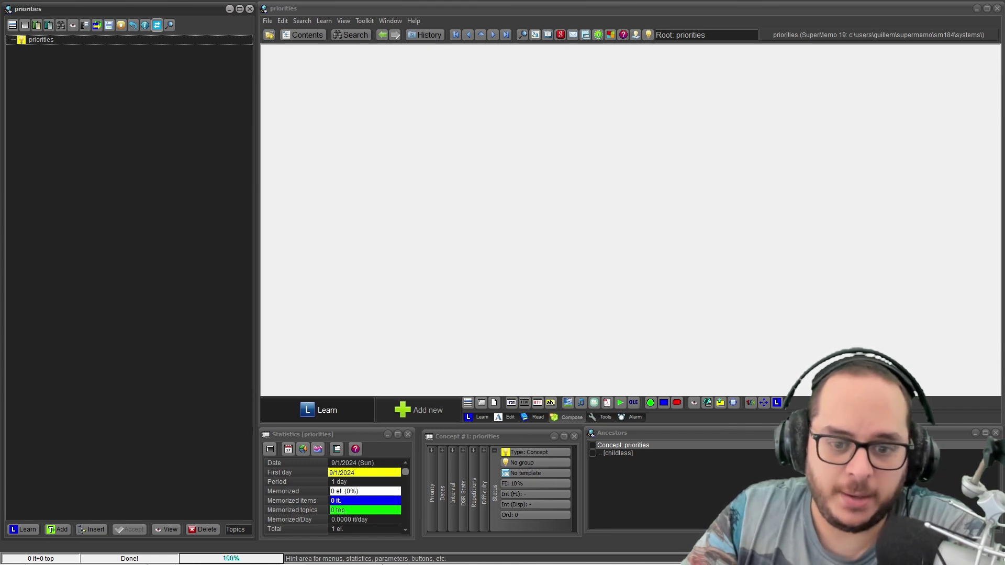
key("ctrl+shift+a")
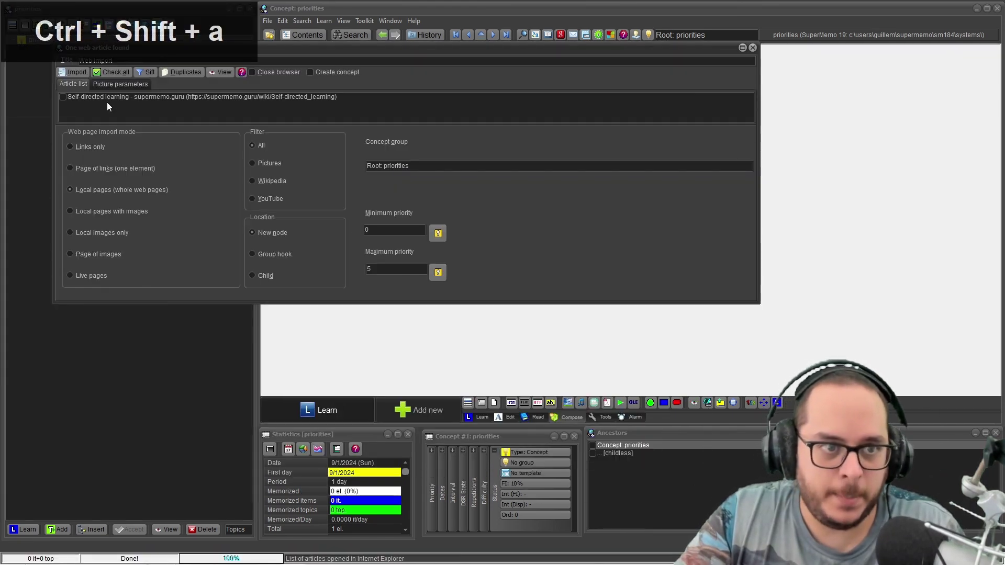
left_click(62, 96)
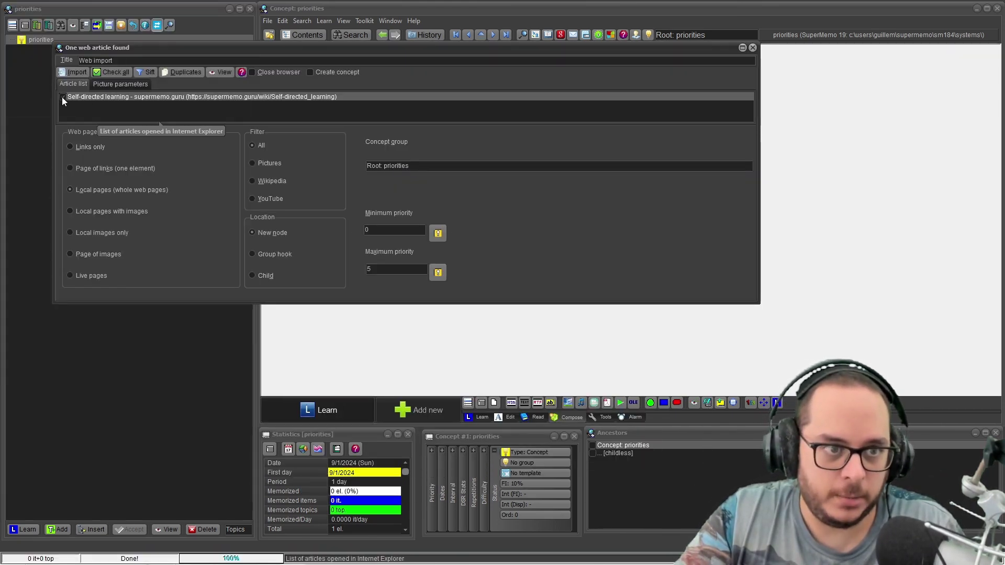
left_click(83, 73)
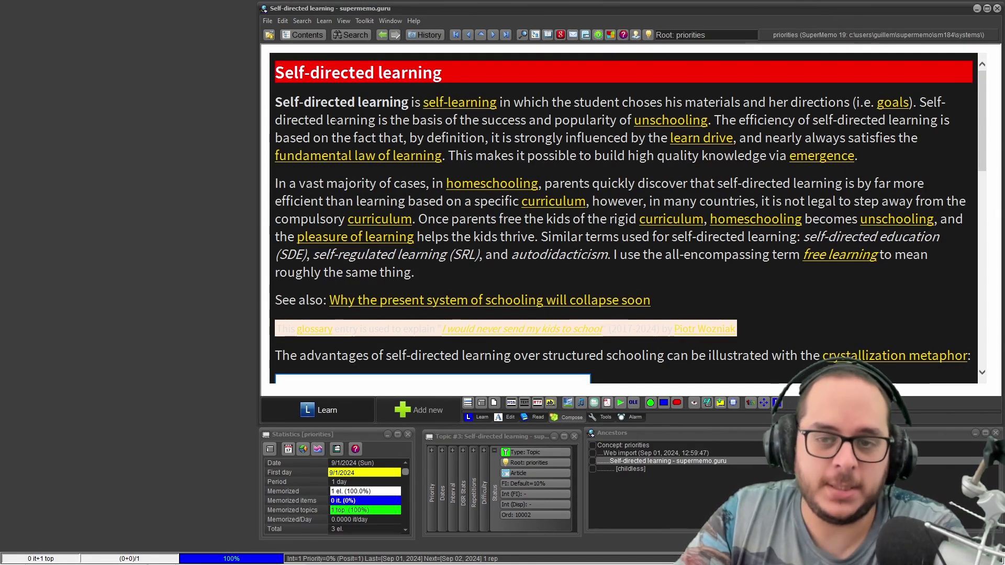
left_click_drag(335, 102, 805, 356)
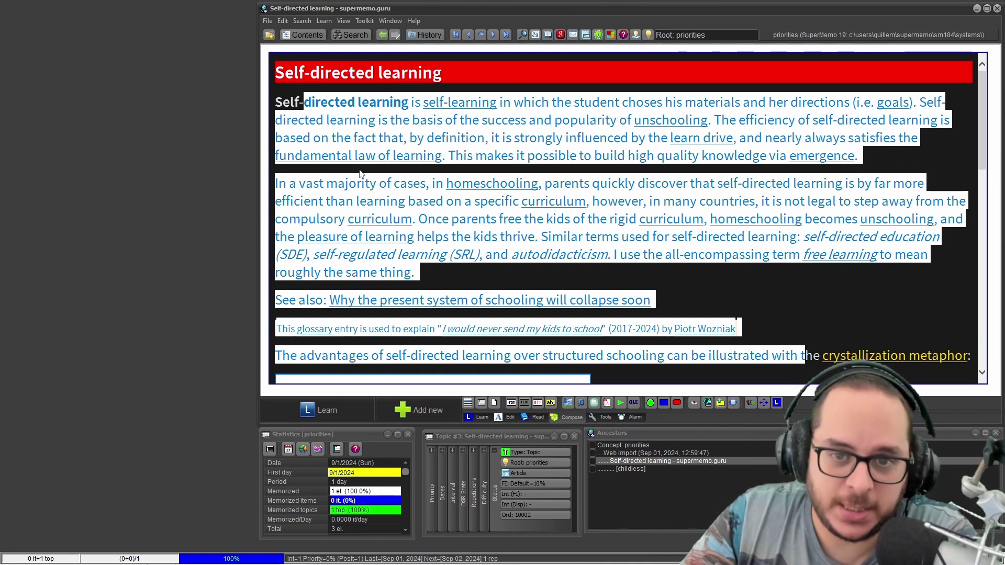
right_click(380, 105)
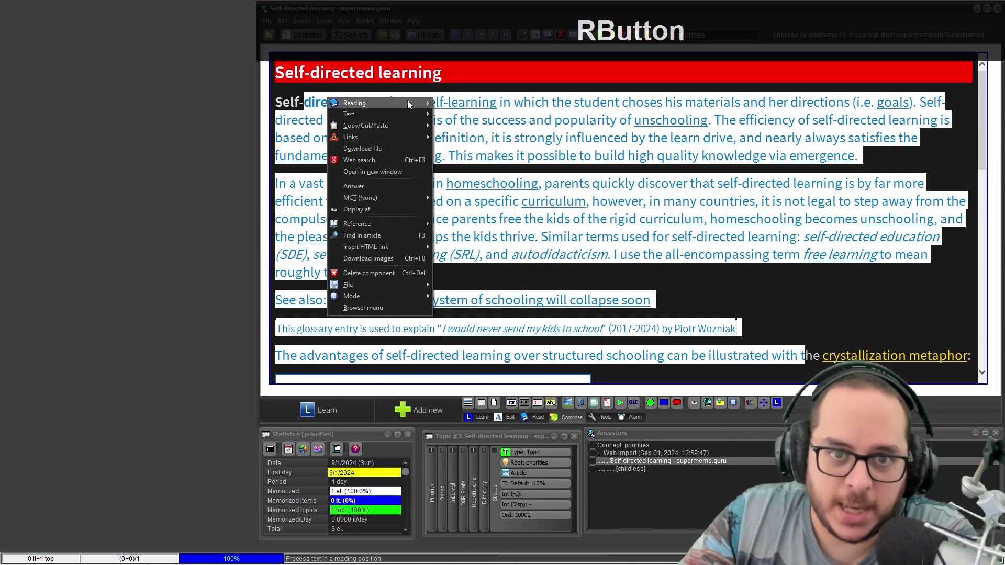
mouse_move(407, 103)
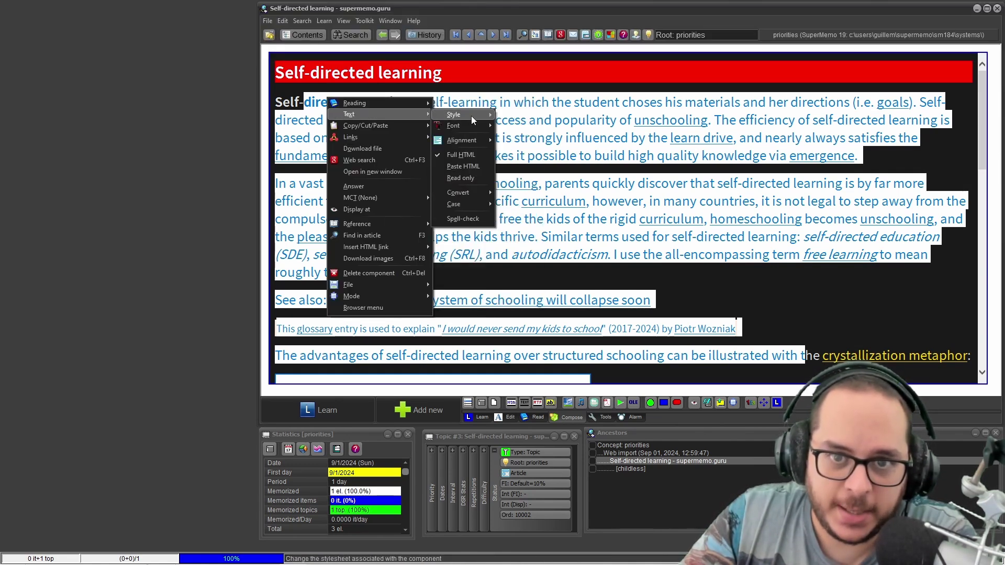
mouse_move(471, 116)
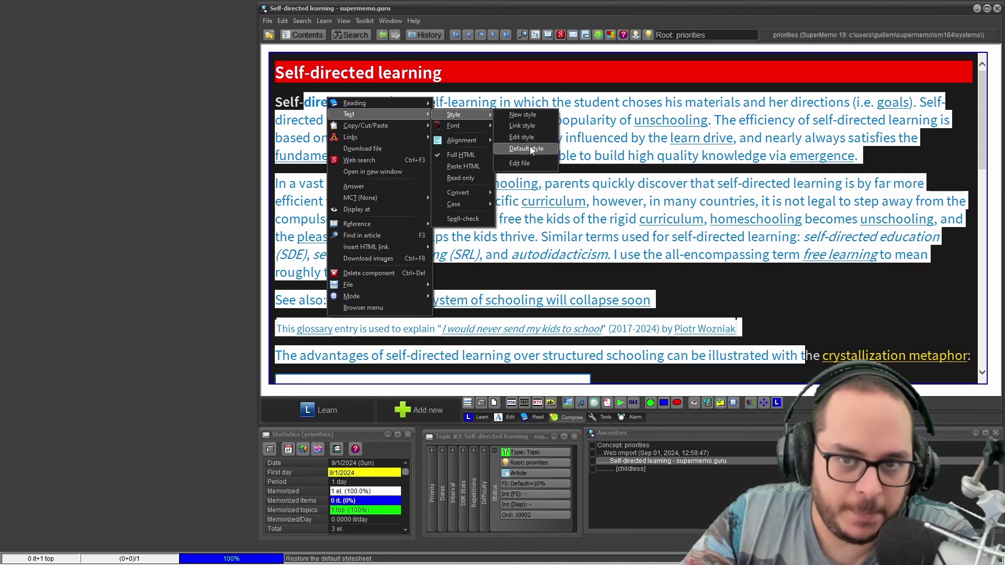
left_click(533, 161)
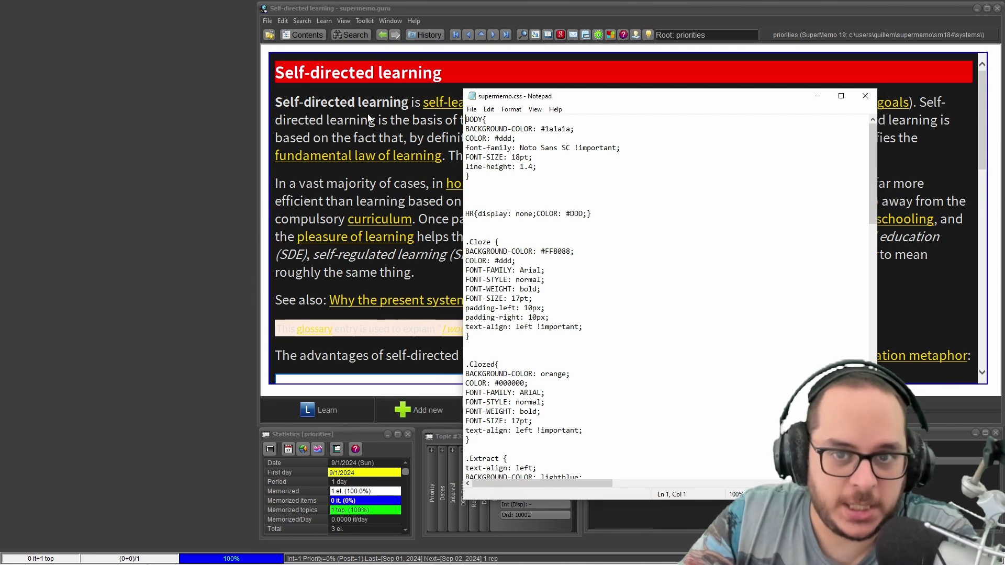
left_click(865, 96)
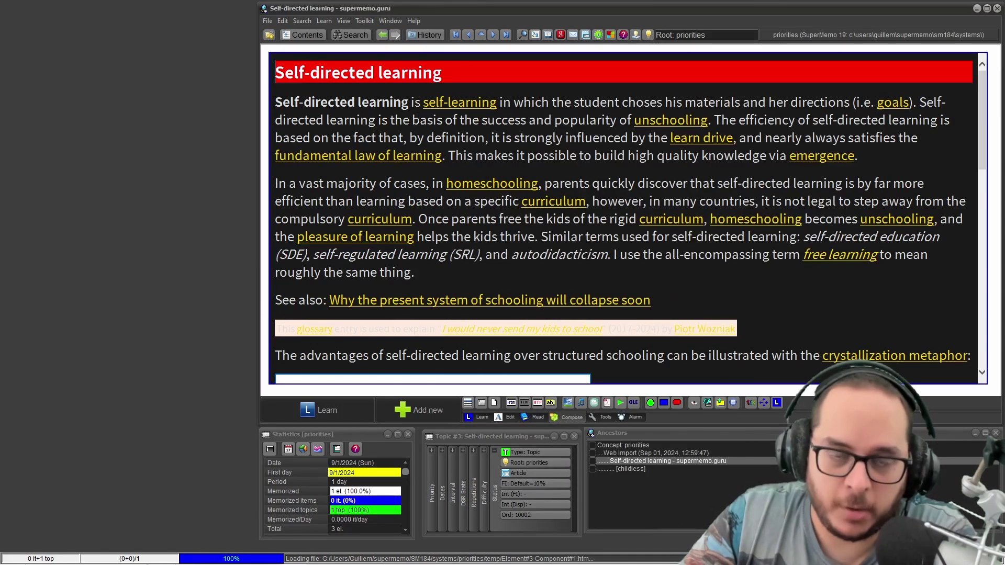
left_click(371, 20)
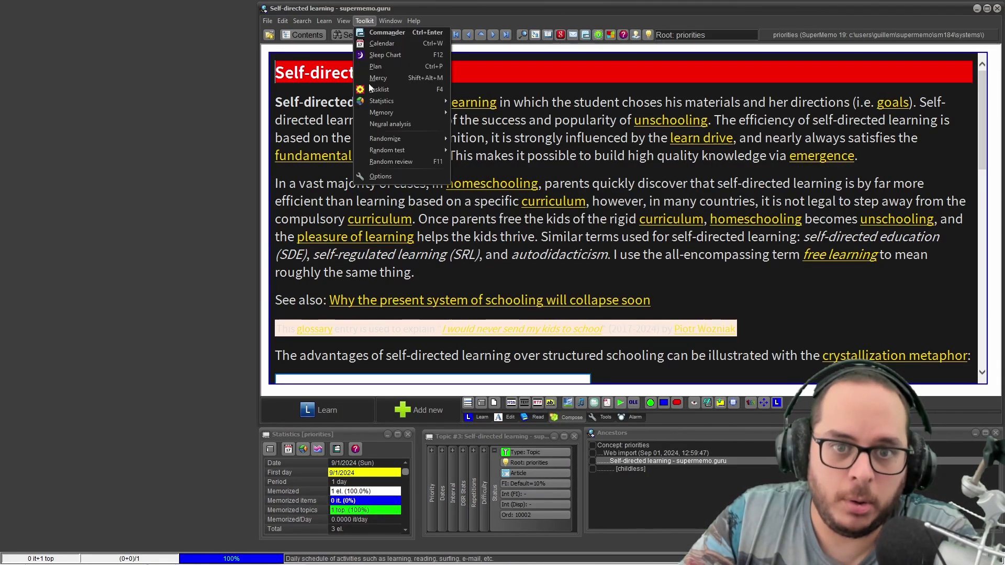
left_click(386, 178)
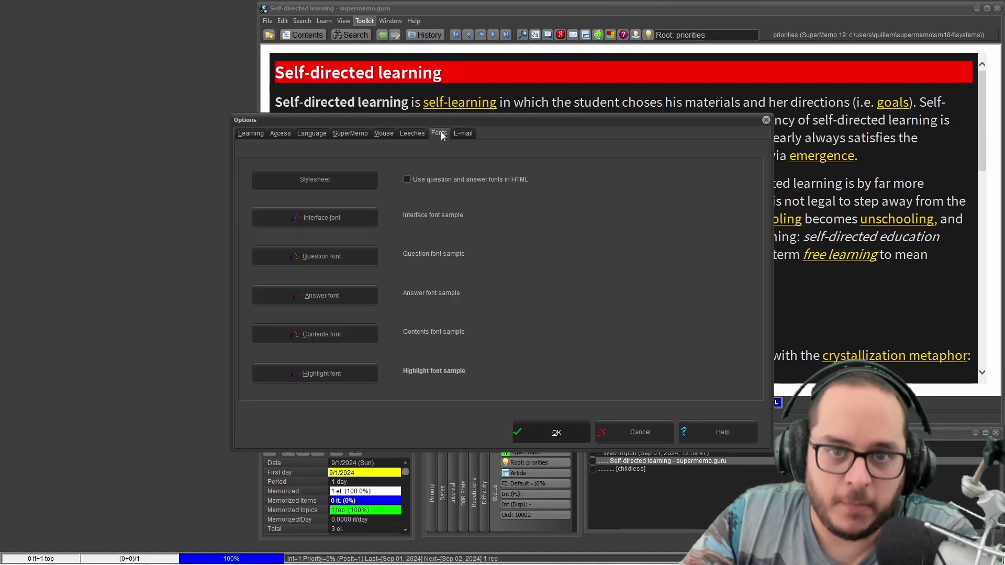
left_click(317, 186)
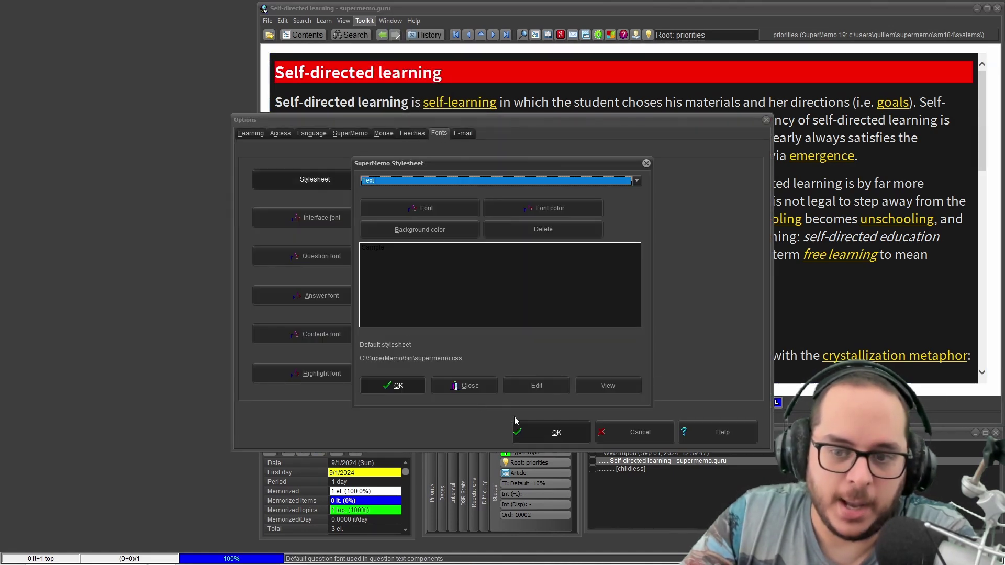
left_click(524, 386)
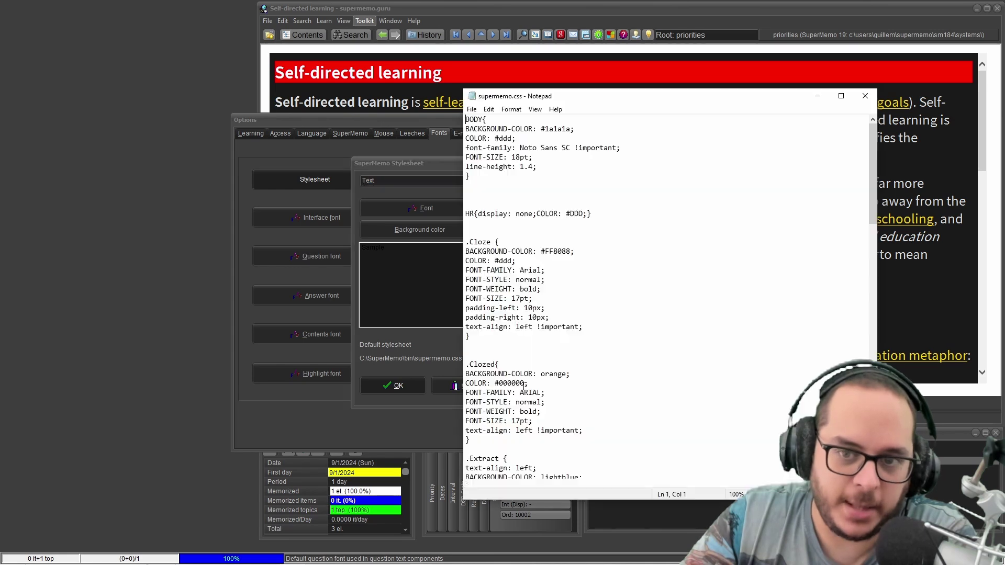
left_click(865, 96)
key("Escape")
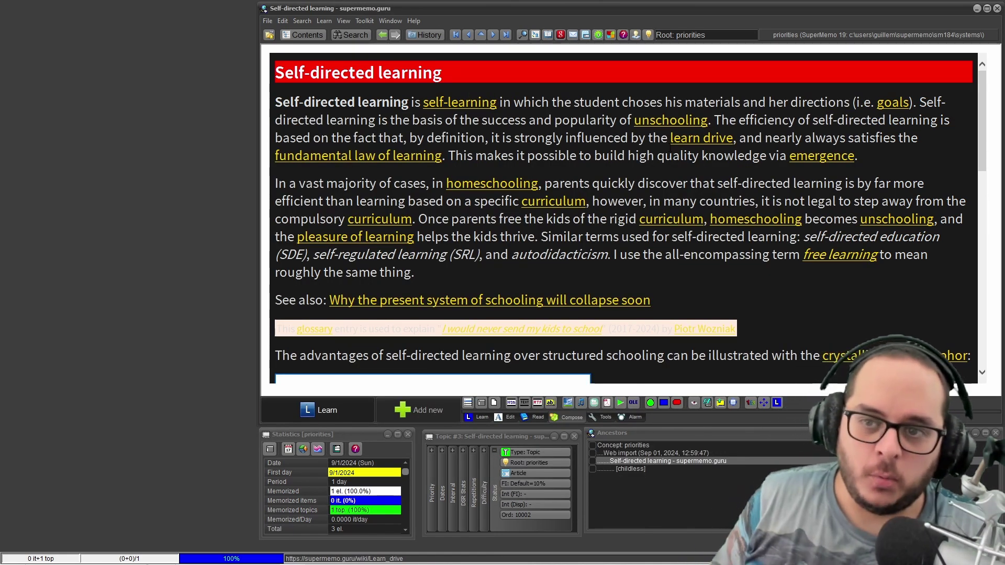